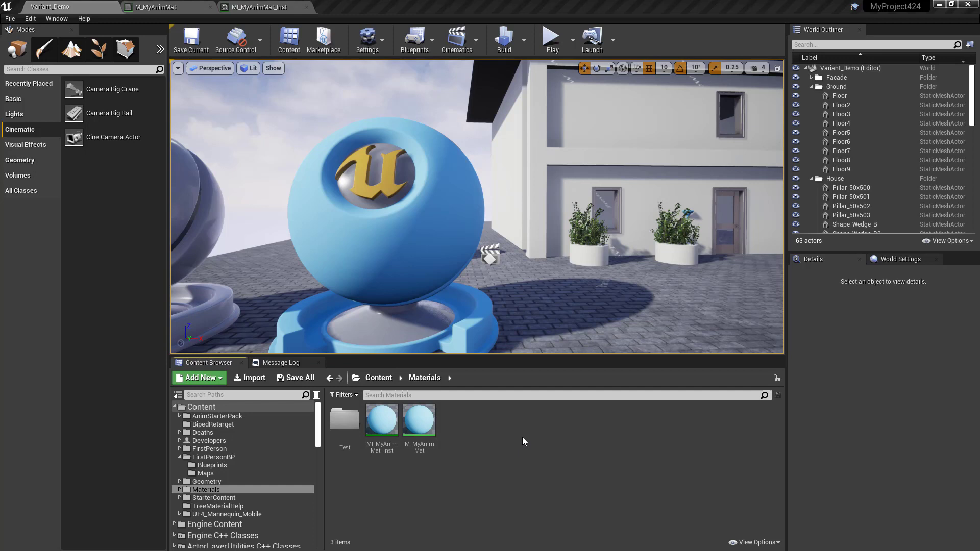
# Create a new Material Parameter Collection named myMPC in the Content Browser
pyautogui.rightClick(462, 423)
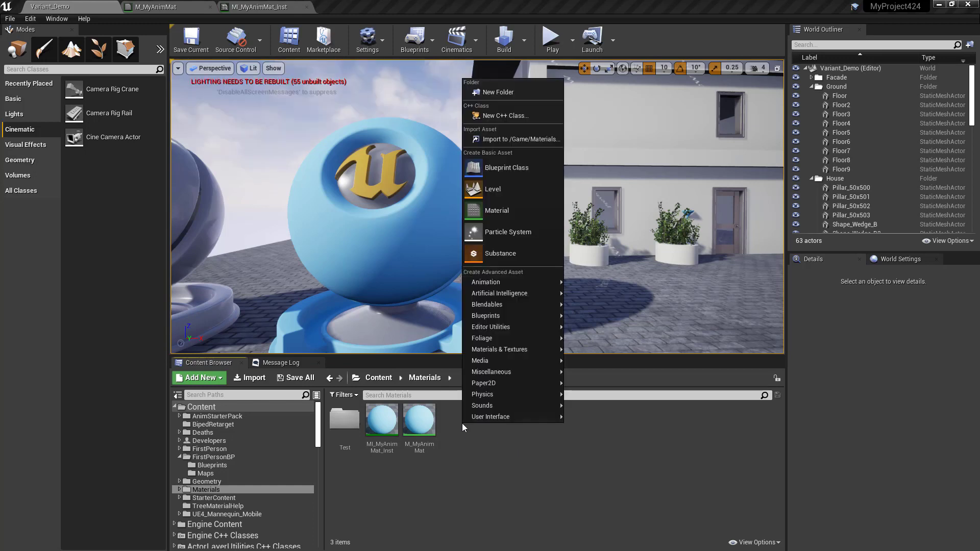
pyautogui.moveTo(511, 349)
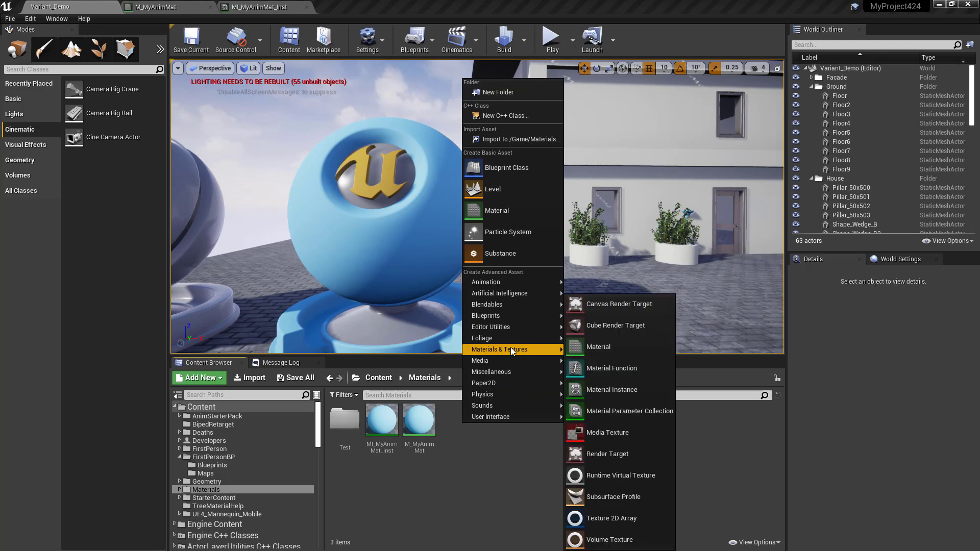
pyautogui.click(647, 409)
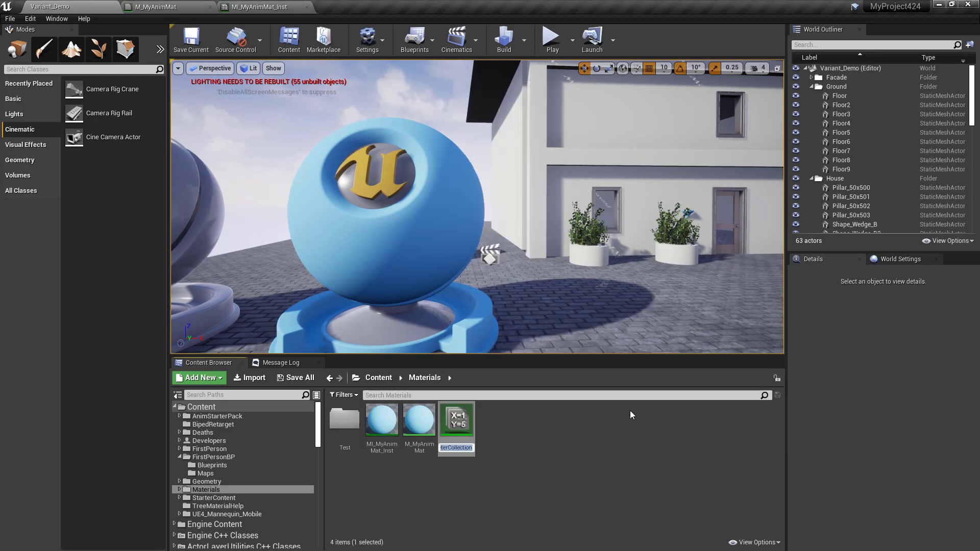
pyautogui.write('myMPC')
pyautogui.press('Return')
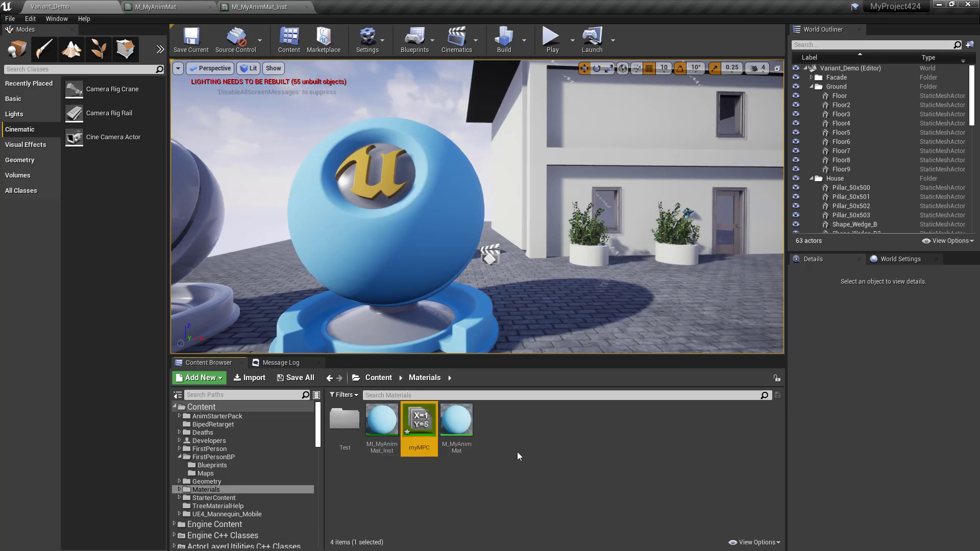
# Review M_MyAnimMat's M_Color and M_Rough parameters, then return to the level
pyautogui.doubleClick(456, 421)
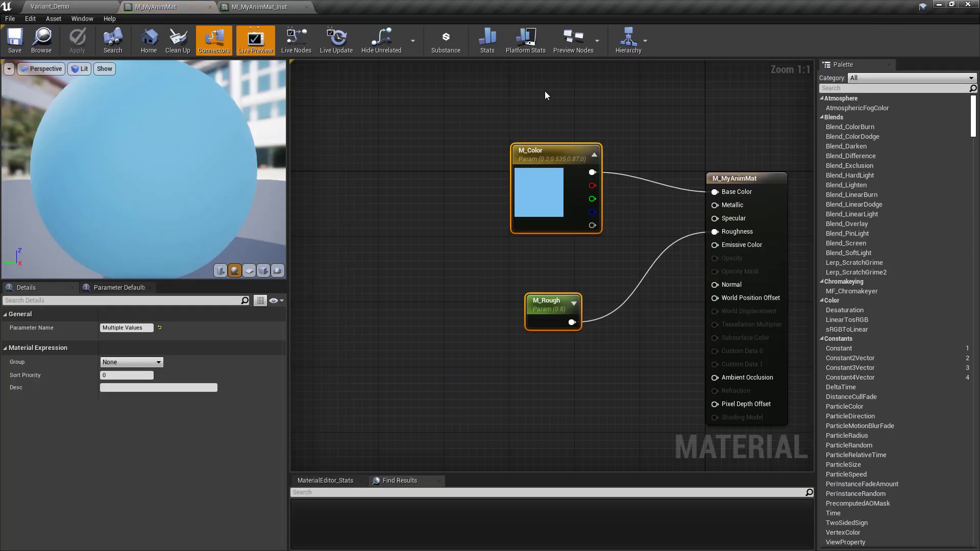
pyautogui.moveTo(446, 122); pyautogui.dragTo(580, 238)
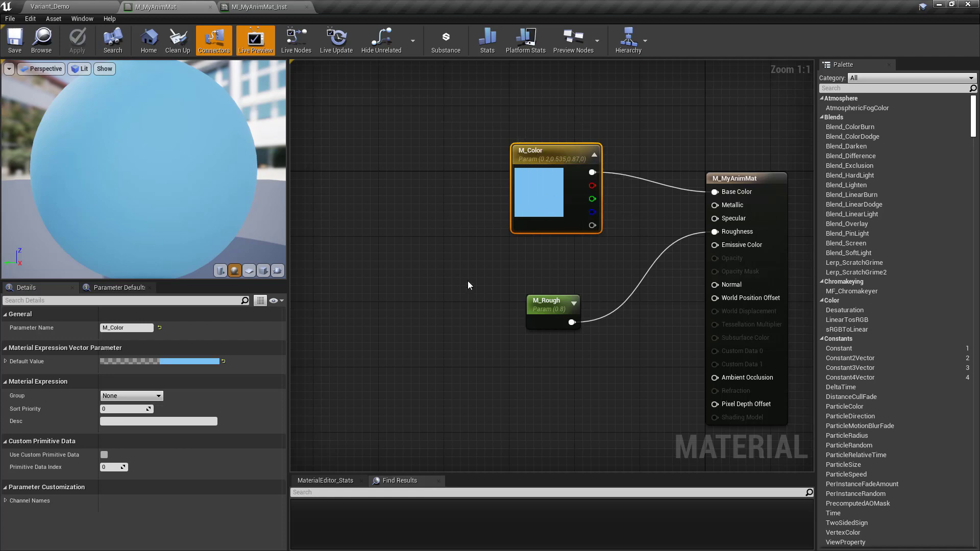
pyautogui.moveTo(467, 281); pyautogui.dragTo(608, 364)
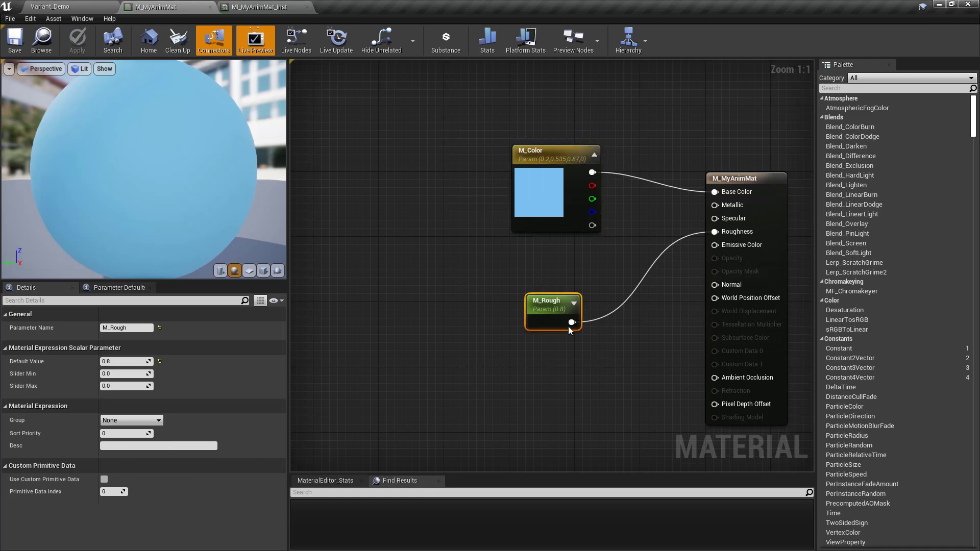
pyautogui.click(86, 5)
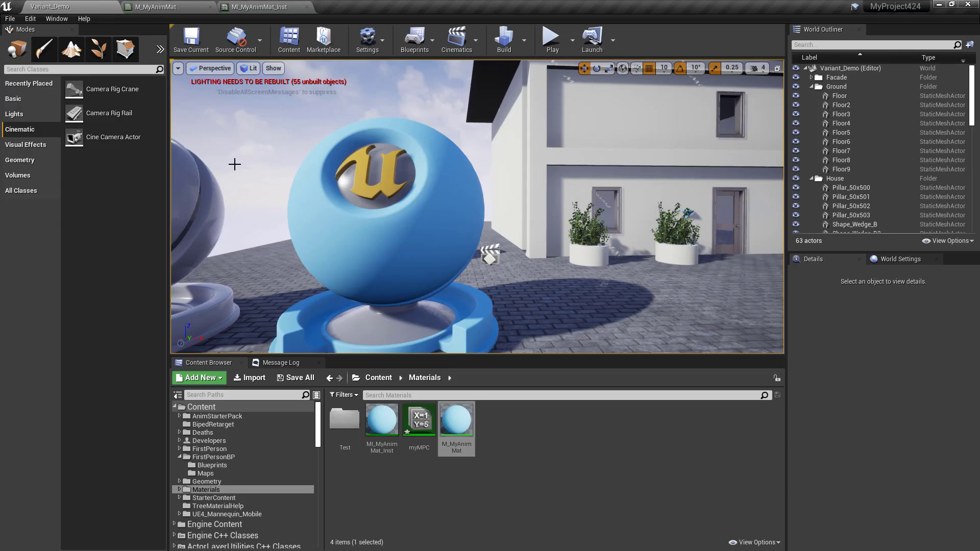
# Add a scalar and a vector parameter to myMPC and name the scalar M_Rough
pyautogui.doubleClick(409, 424)
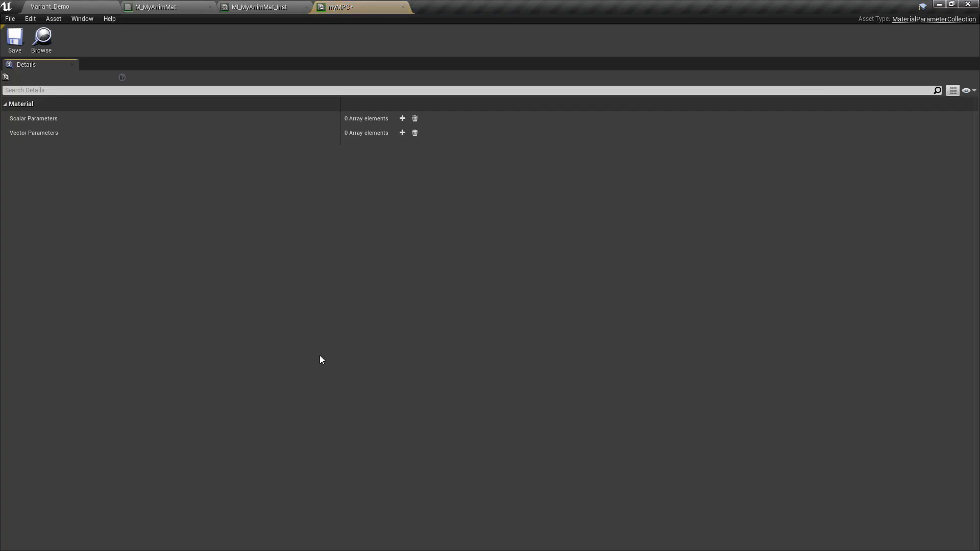
pyautogui.click(402, 118)
pyautogui.click(403, 144)
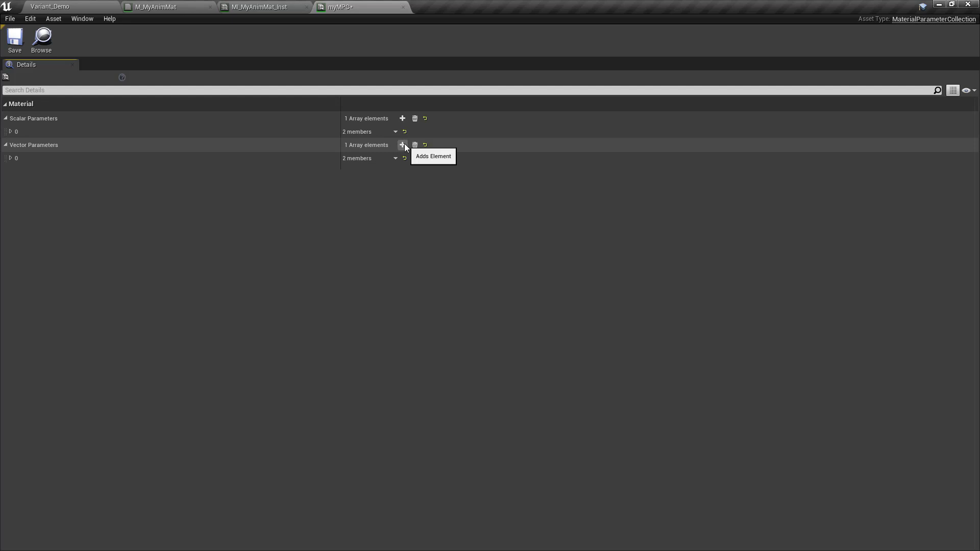
pyautogui.click(11, 132)
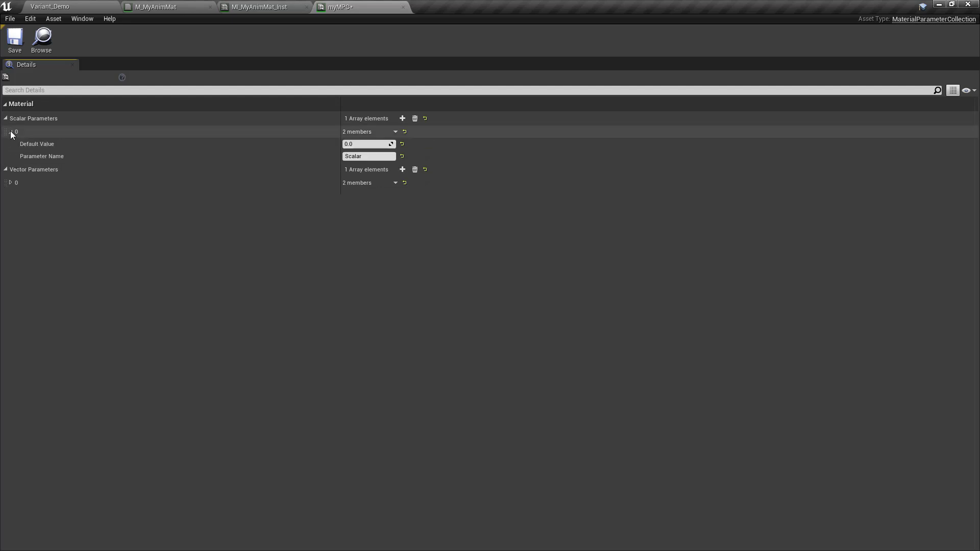
pyautogui.click(364, 157)
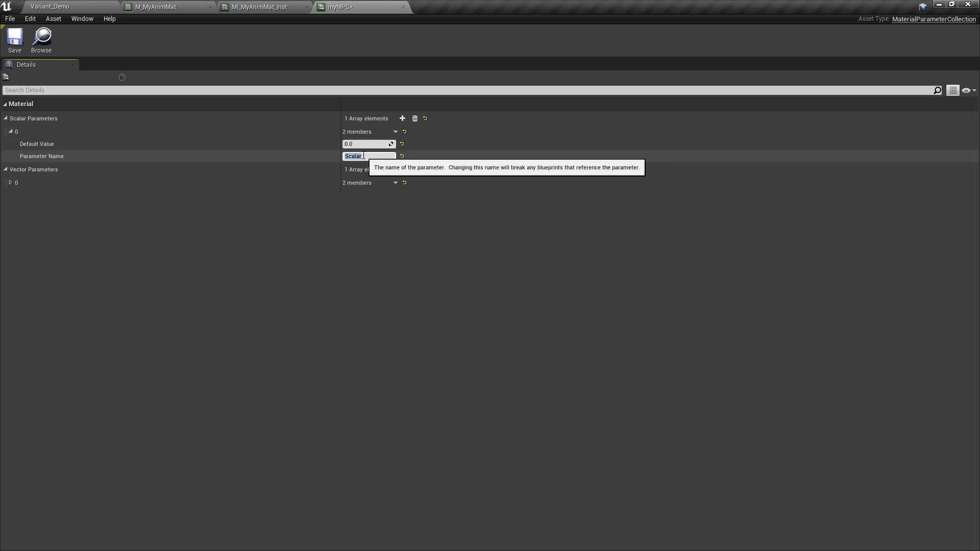
pyautogui.write('M_Rough')
pyautogui.press('Return')
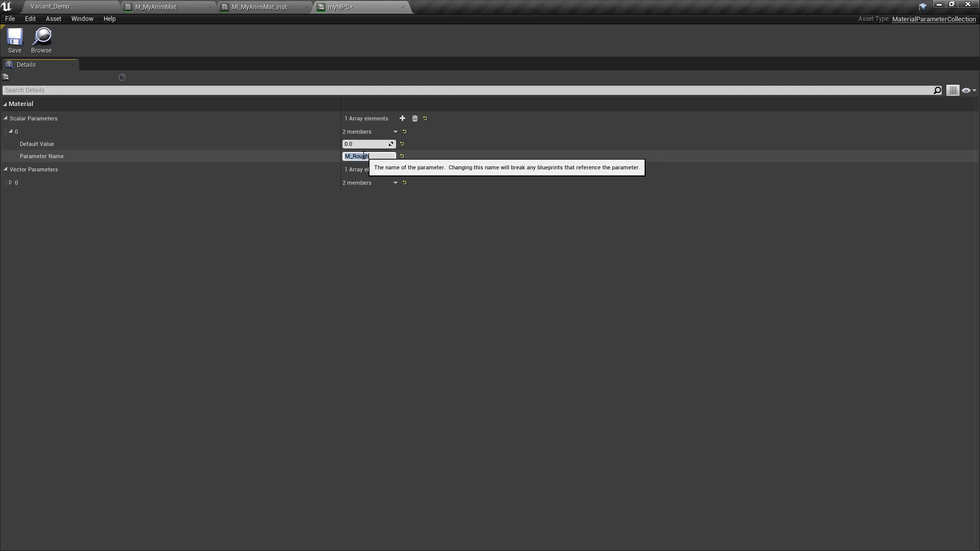
pyautogui.click(336, 187)
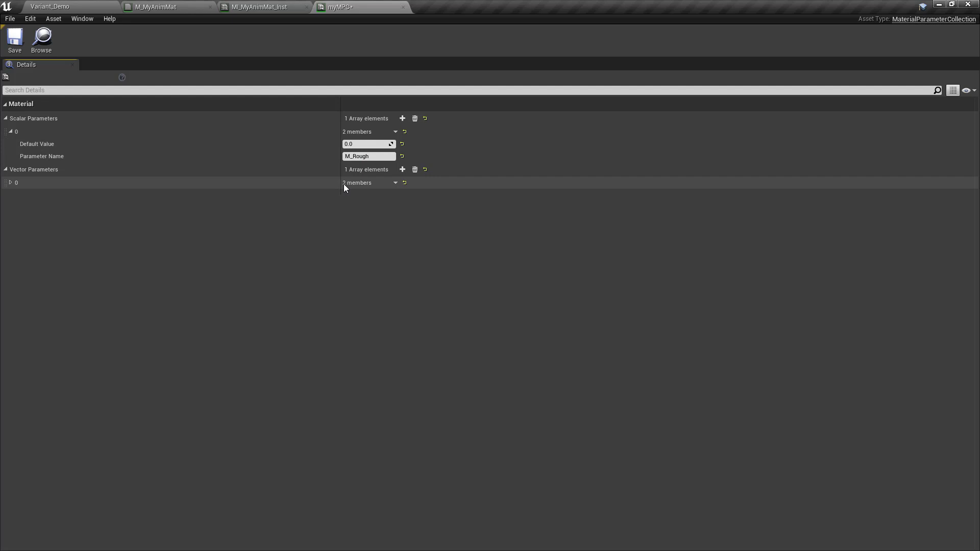
# Name the vector parameter M_Color and set M_Rough's default to 0.8
pyautogui.click(11, 183)
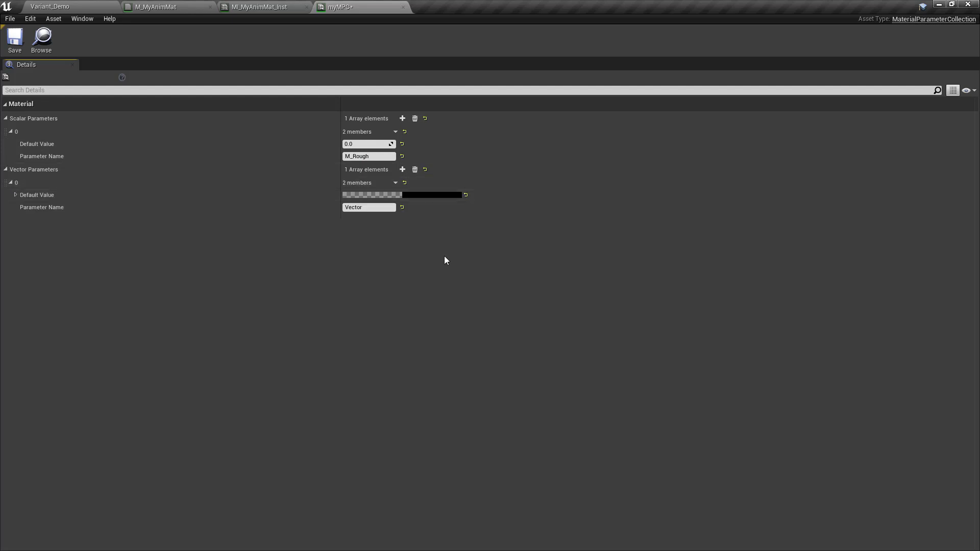
pyautogui.click(385, 207)
pyautogui.write('M')
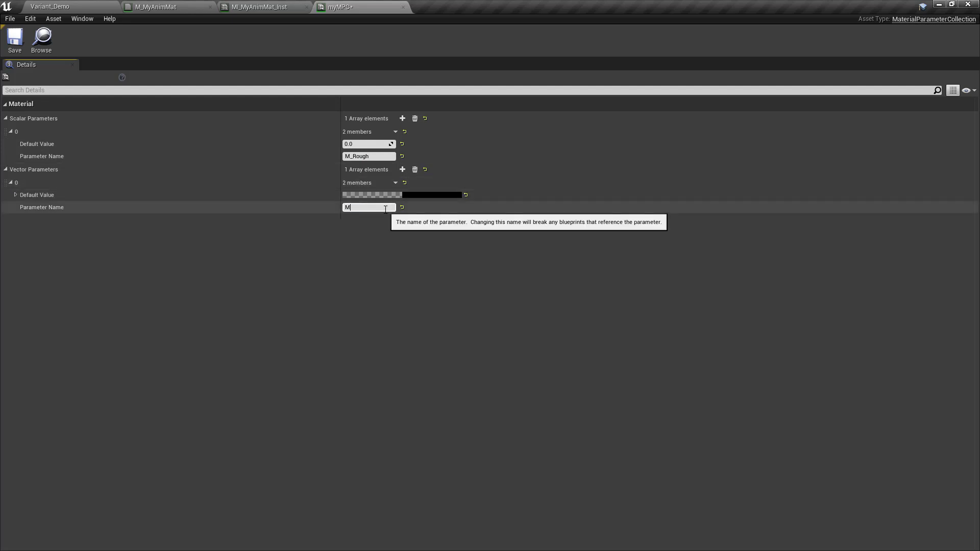
pyautogui.write('_Color')
pyautogui.press('Return')
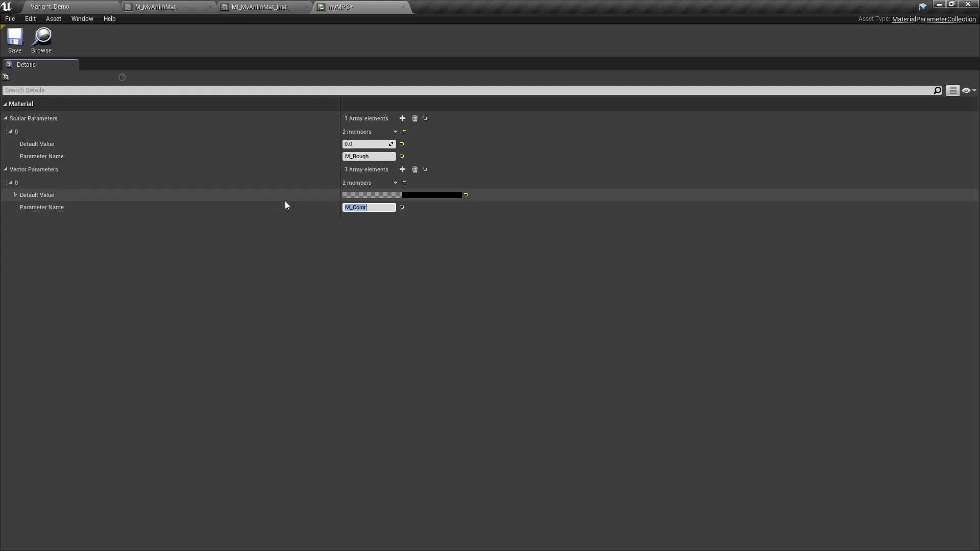
pyautogui.click(359, 143)
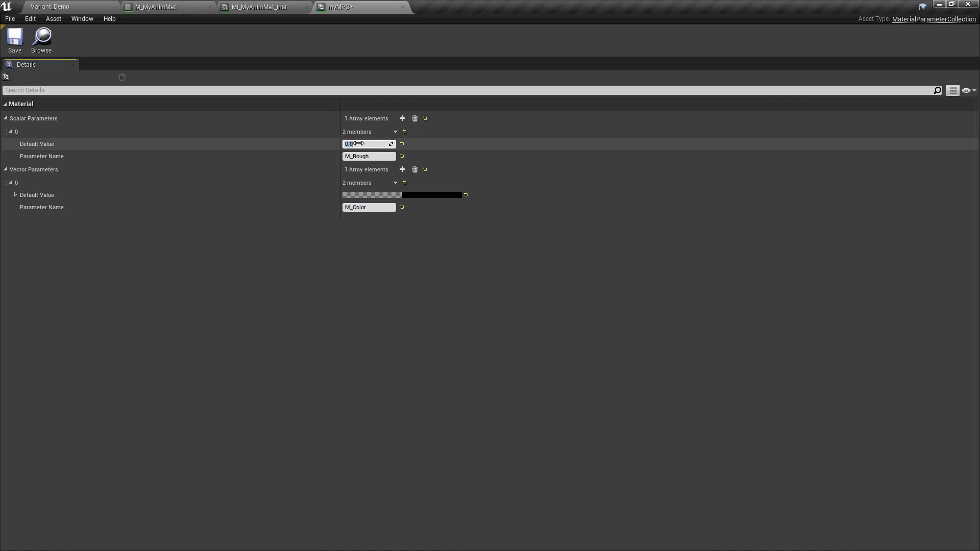
pyautogui.press('BackSpace')
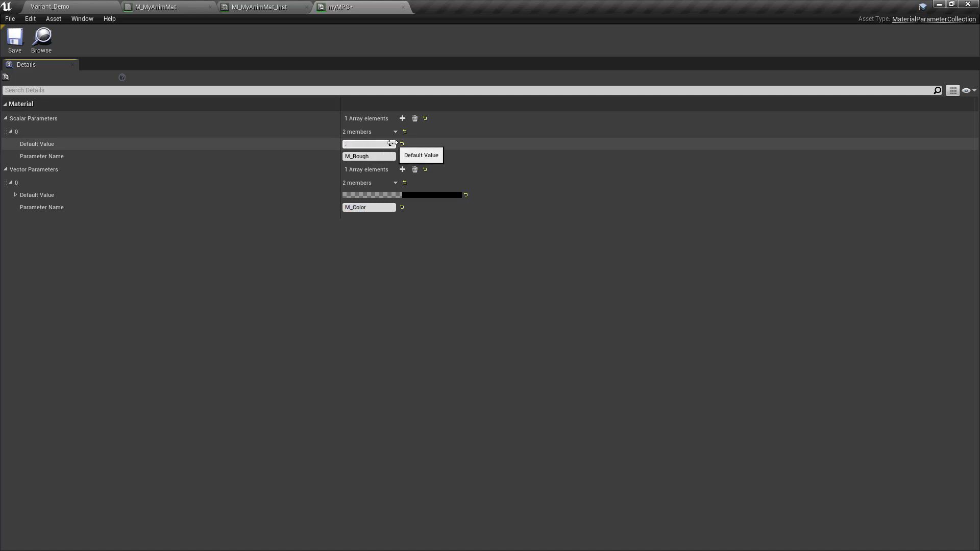
pyautogui.write('0.8')
# Give M_Color a light-blue default colour and save myMPC
pyautogui.click(411, 195)
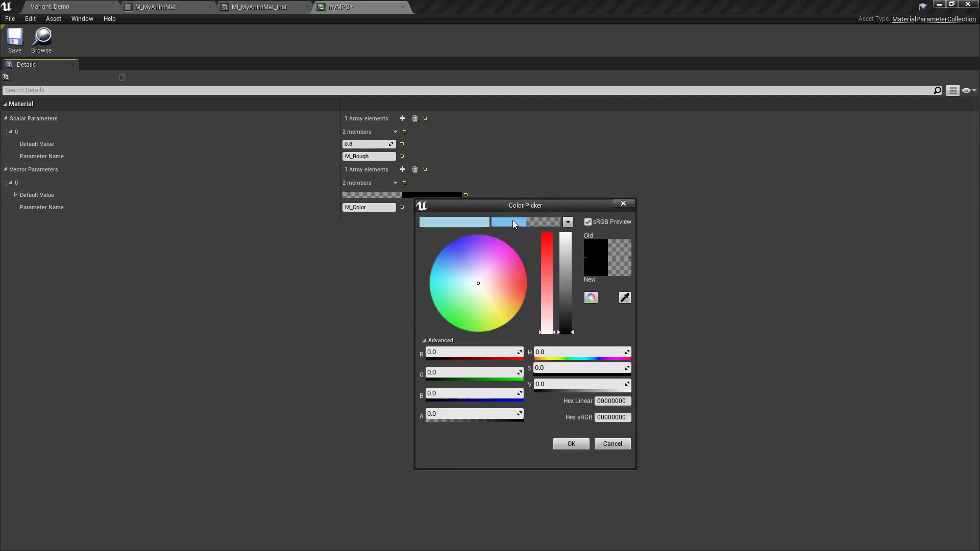
pyautogui.click(510, 222)
pyautogui.click(559, 447)
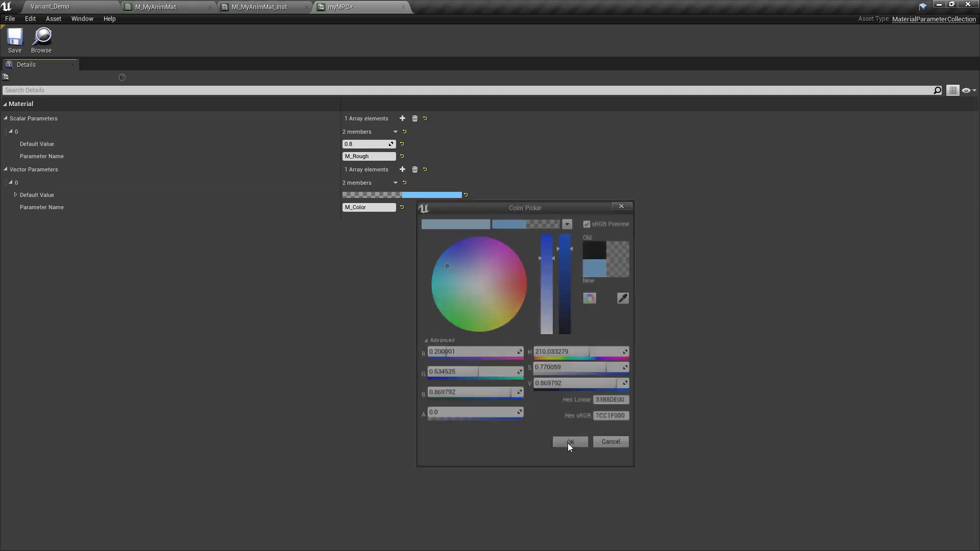
pyautogui.click(14, 38)
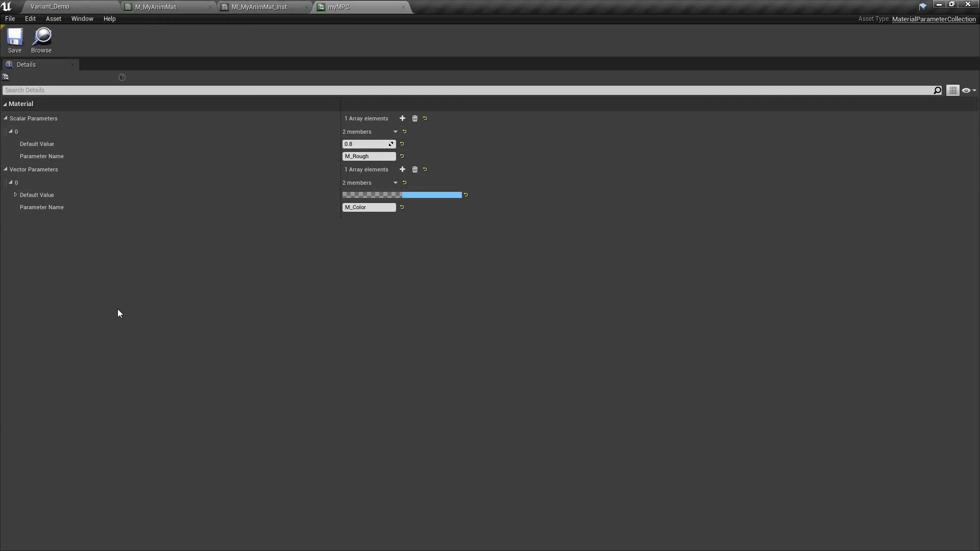
# In M_MyAnimMat, add a myMPC Collection Param node set to M_Color and wire it to Base Color
pyautogui.click(103, 6)
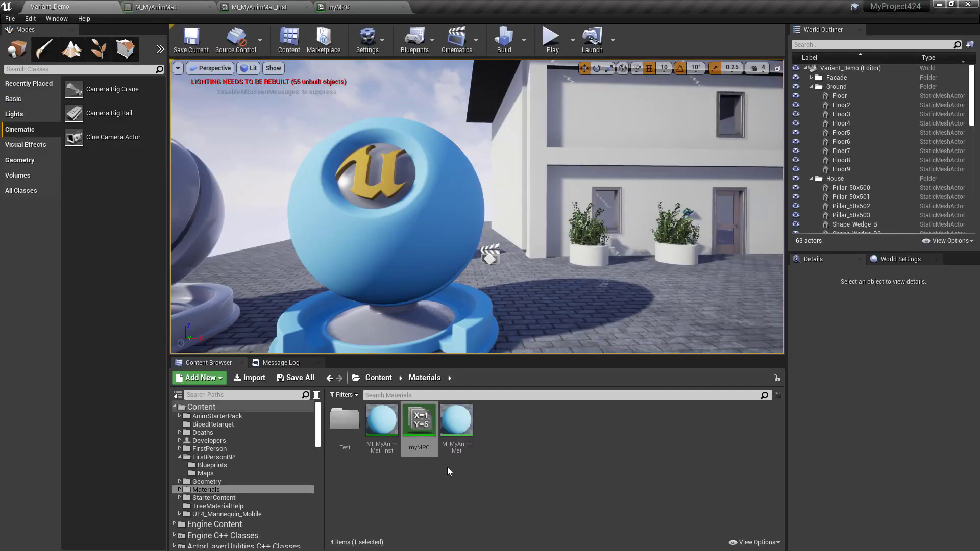
pyautogui.doubleClick(456, 426)
pyautogui.moveTo(431, 108); pyautogui.dragTo(384, 320)
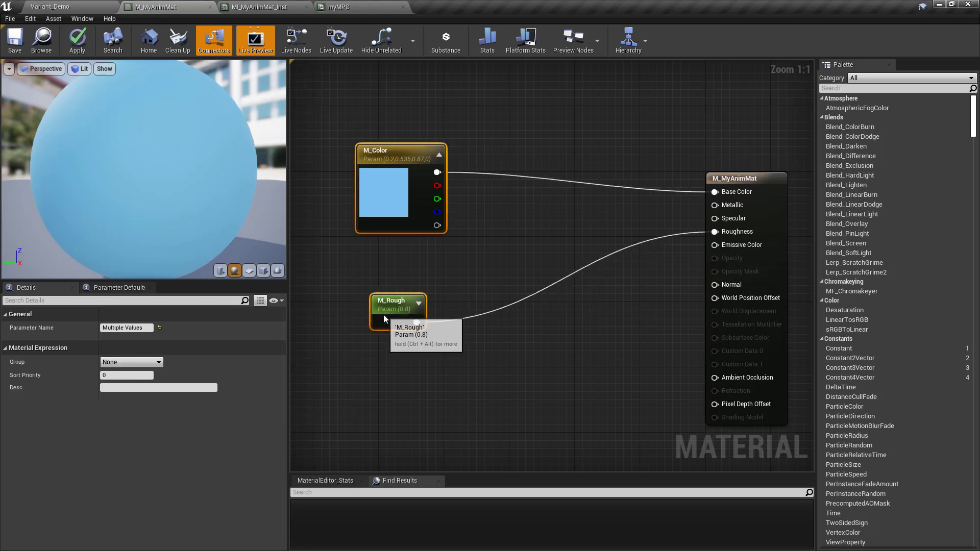
pyautogui.rightClick(508, 132)
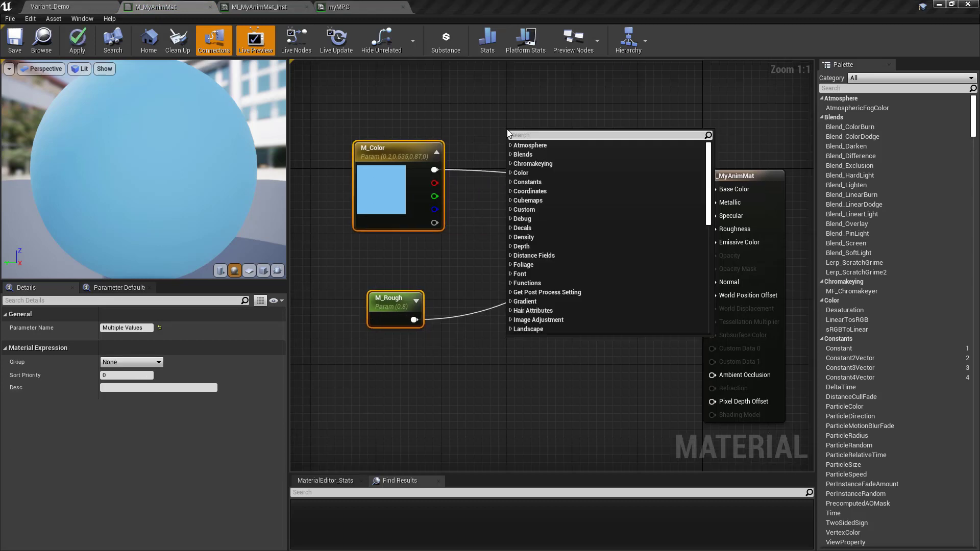
pyautogui.write('collection')
pyautogui.press('Return')
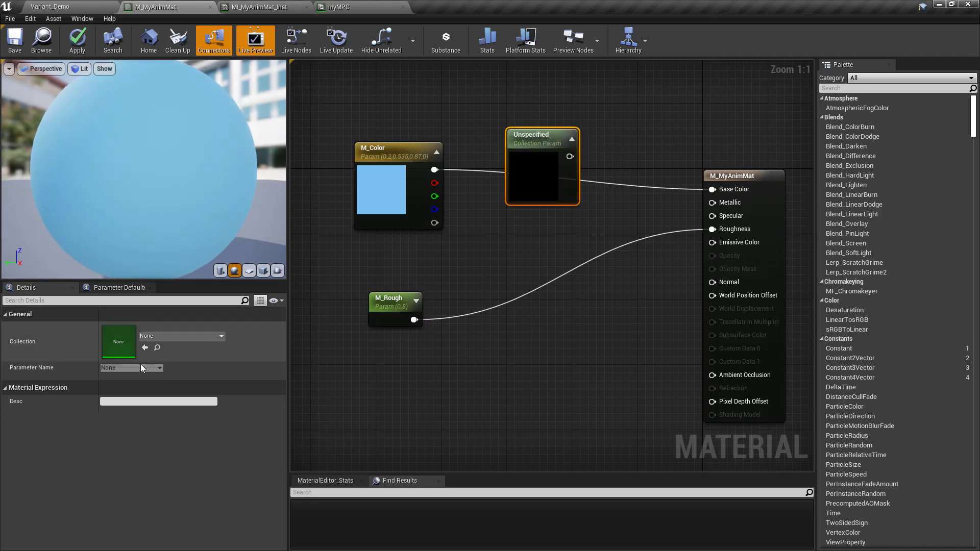
pyautogui.click(203, 338)
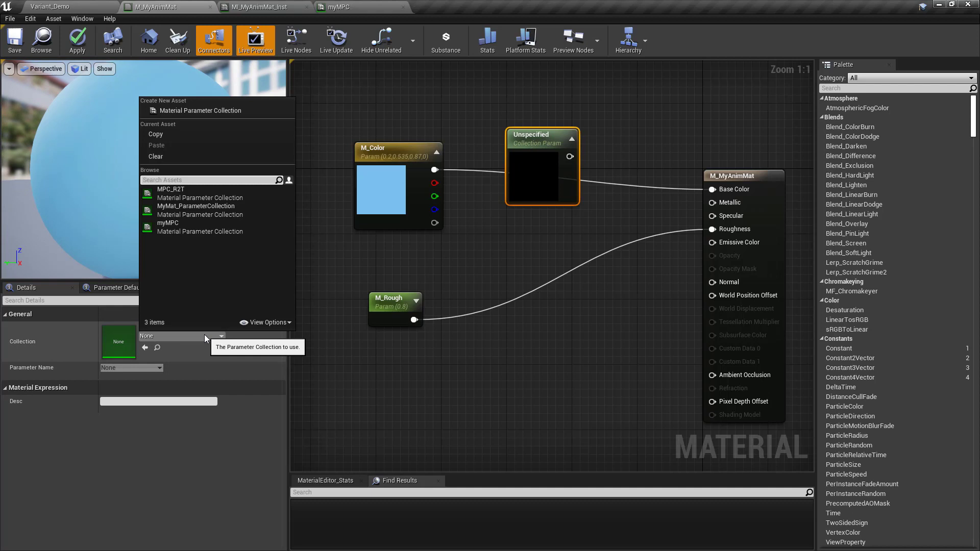
pyautogui.click(195, 232)
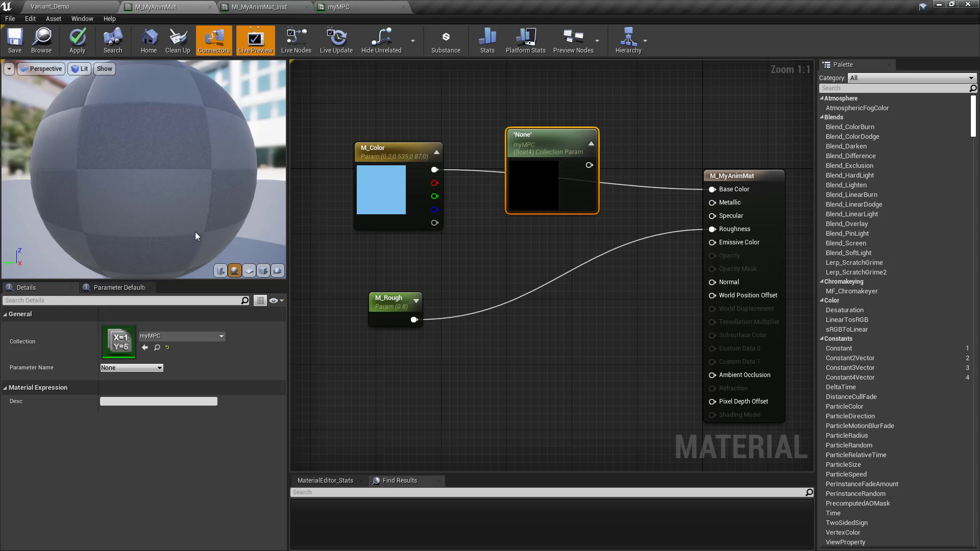
pyautogui.click(117, 368)
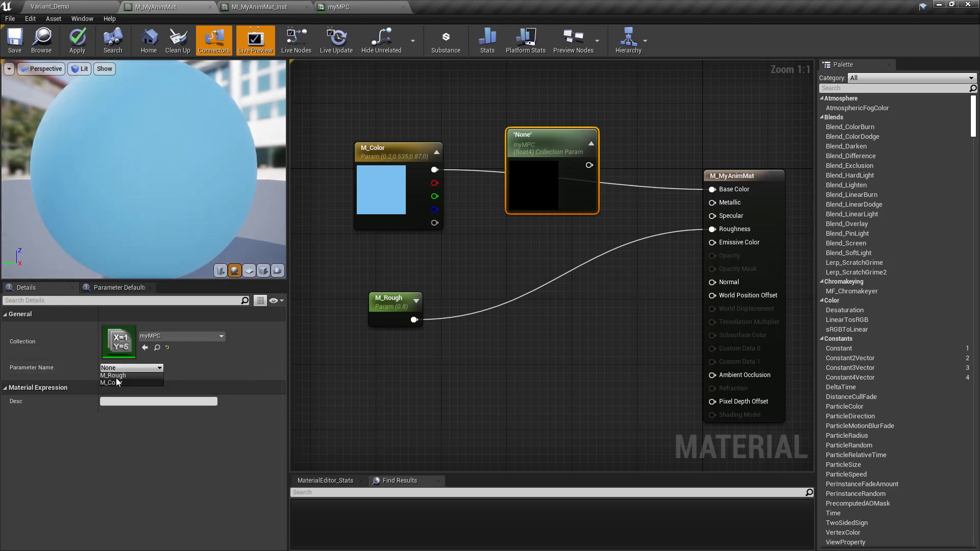
pyautogui.click(115, 382)
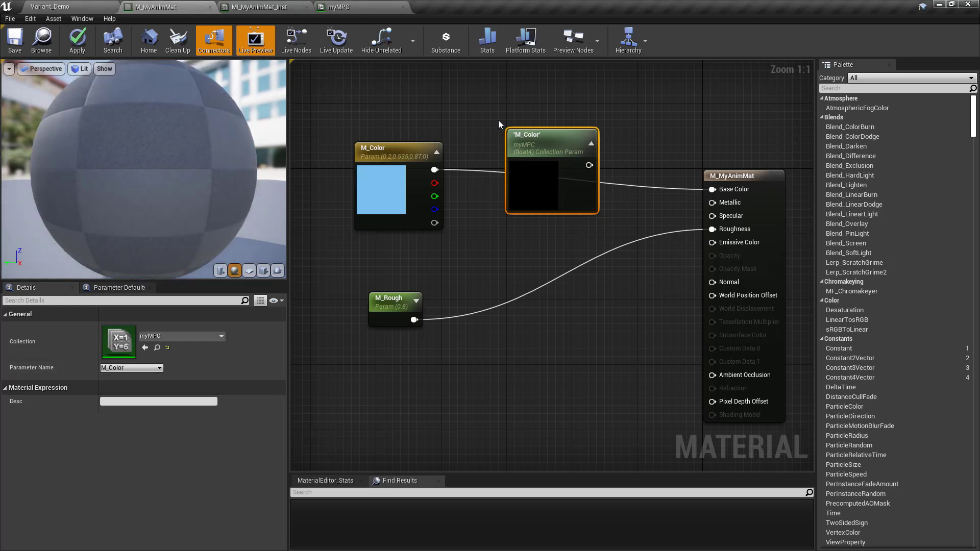
pyautogui.moveTo(601, 170)
pyautogui.mouseDown()
pyautogui.moveTo(745, 201)
pyautogui.moveTo(729, 189)
pyautogui.moveTo(646, 189)
pyautogui.moveTo(585, 169)
pyautogui.mouseUp()
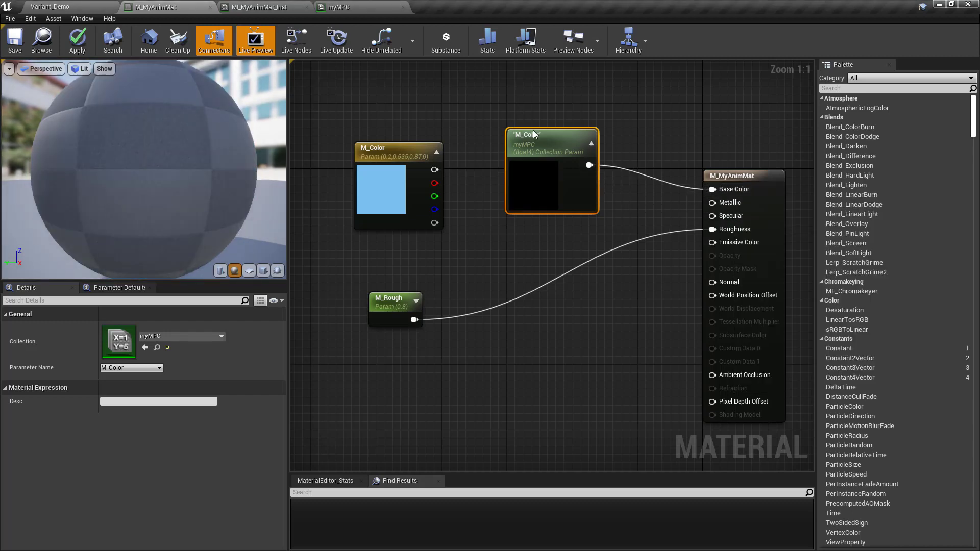
# Duplicate the node as M_Rough, wire it to Roughness, and apply the material
pyautogui.hotkey('ctrl', 'w')
pyautogui.moveTo(592, 221); pyautogui.dragTo(534, 300)
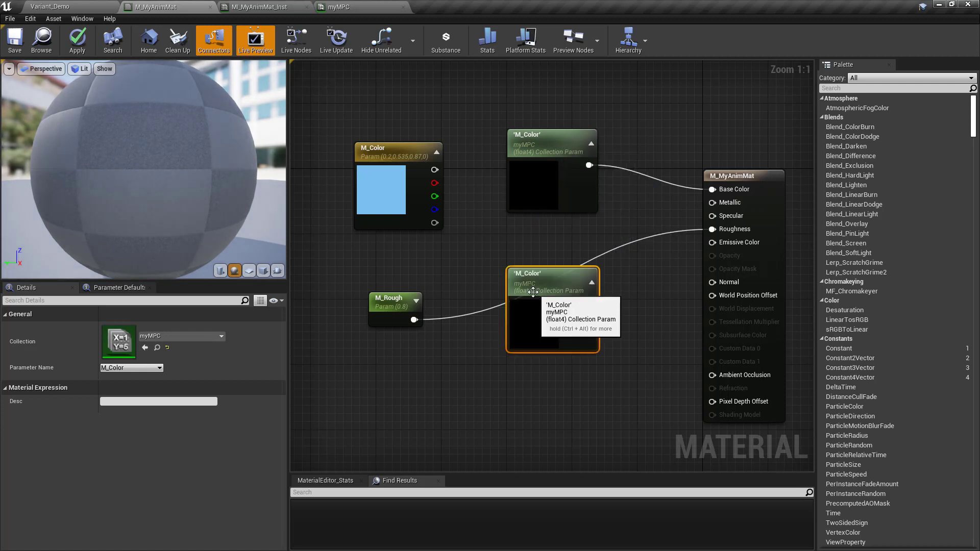
pyautogui.click(132, 368)
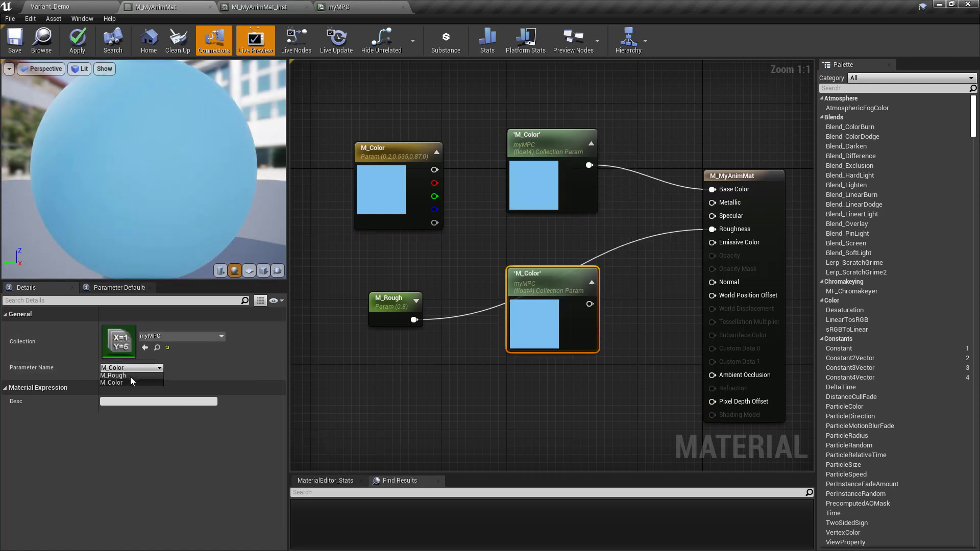
pyautogui.click(127, 376)
pyautogui.moveTo(589, 304); pyautogui.dragTo(712, 229)
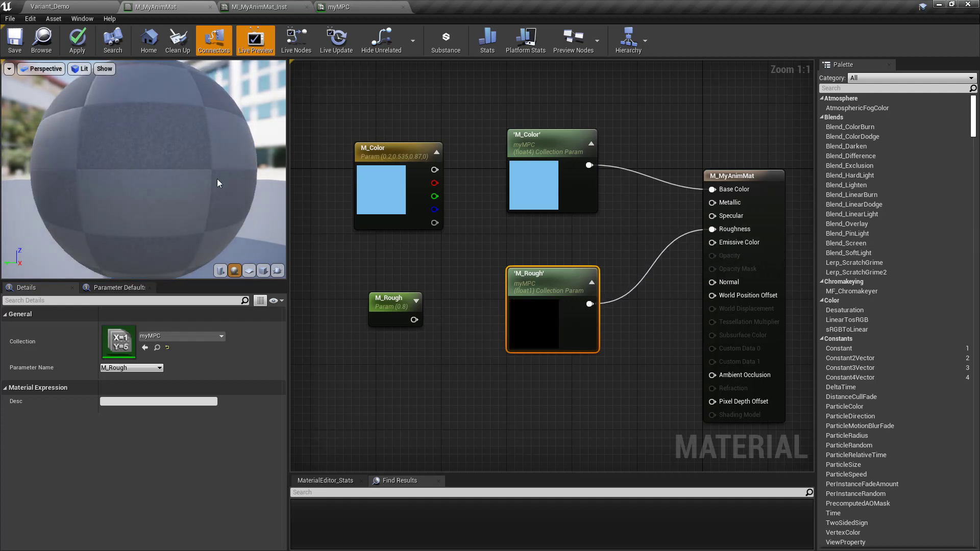
pyautogui.click(76, 40)
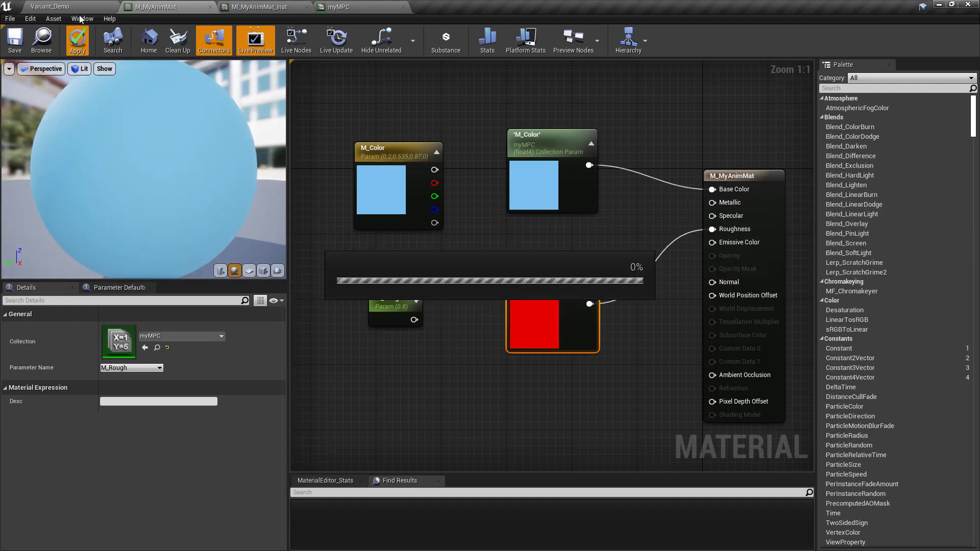
pyautogui.click(68, 6)
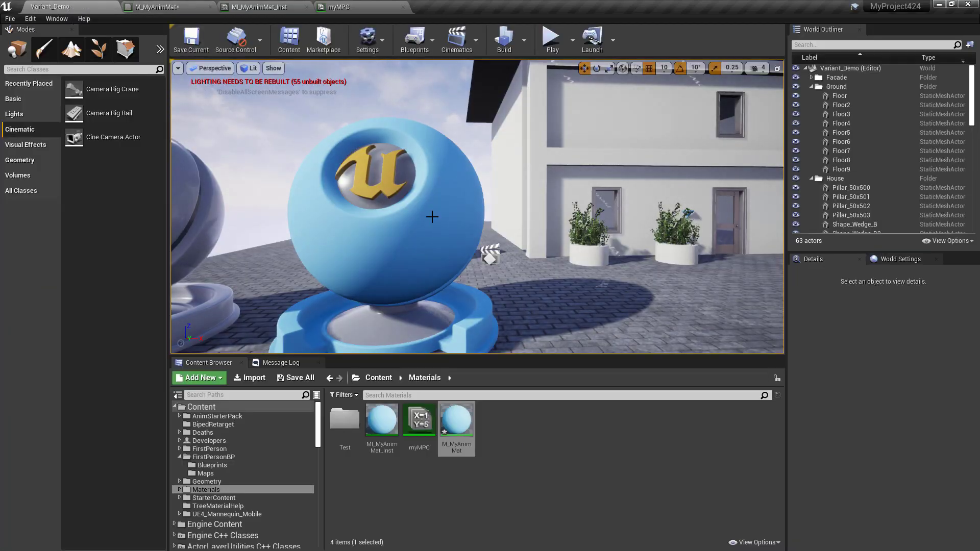
# Add a new level sequence, saving it in a newly created myLevelSeq folder
pyautogui.click(457, 47)
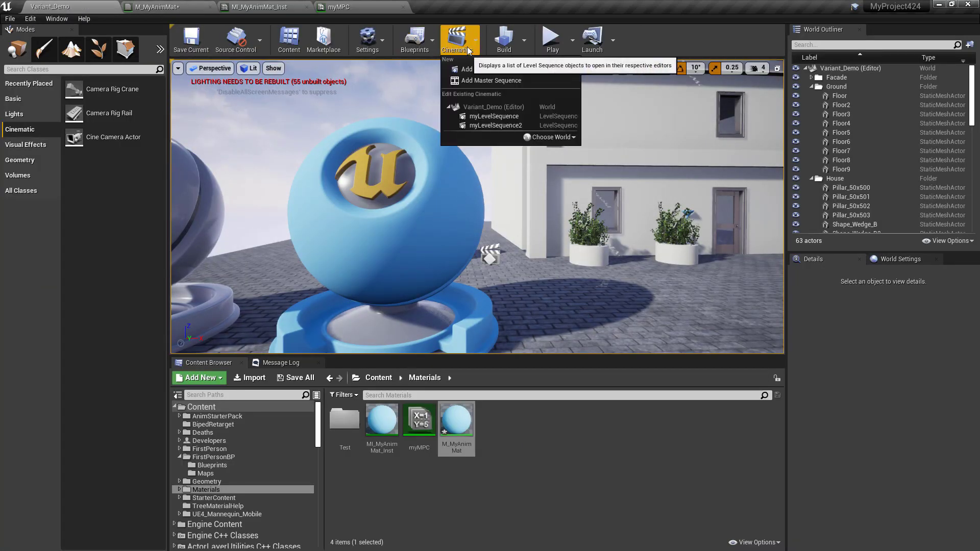
pyautogui.click(506, 72)
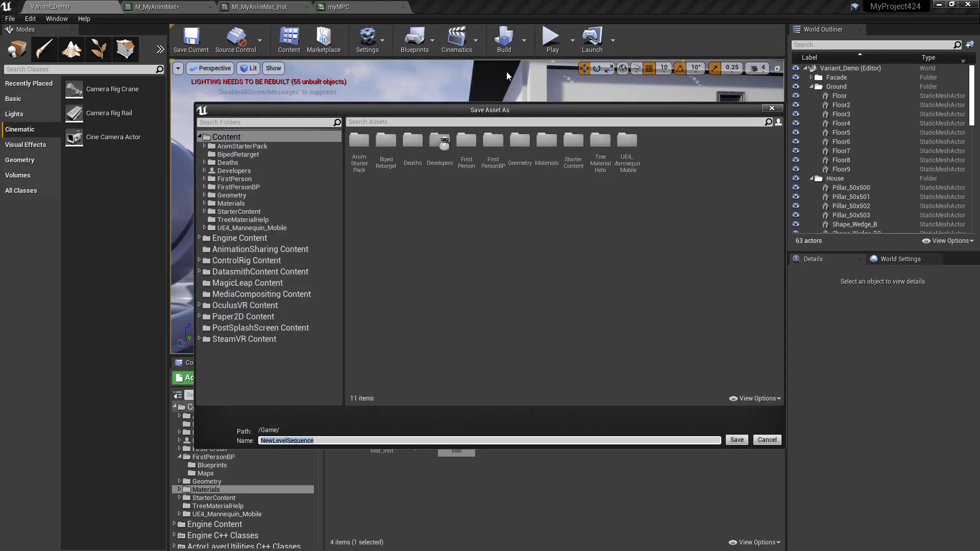
pyautogui.rightClick(532, 222)
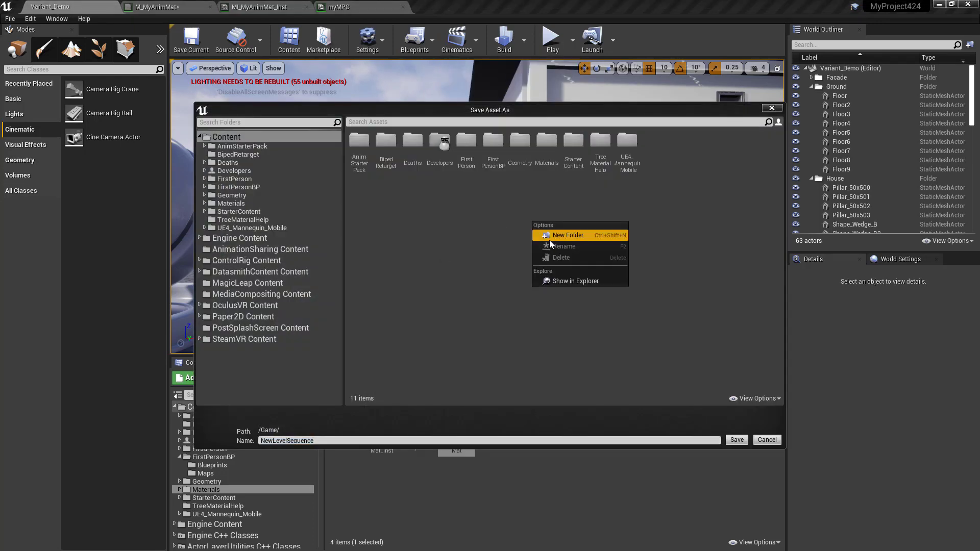
pyautogui.click(550, 240)
pyautogui.write('my')
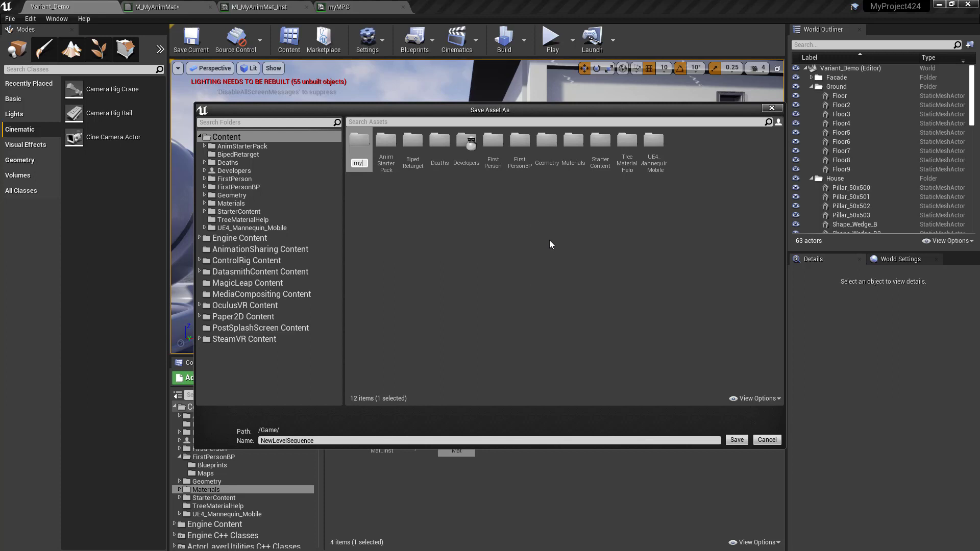
pyautogui.write('LSvelSeq')
pyautogui.press('Return')
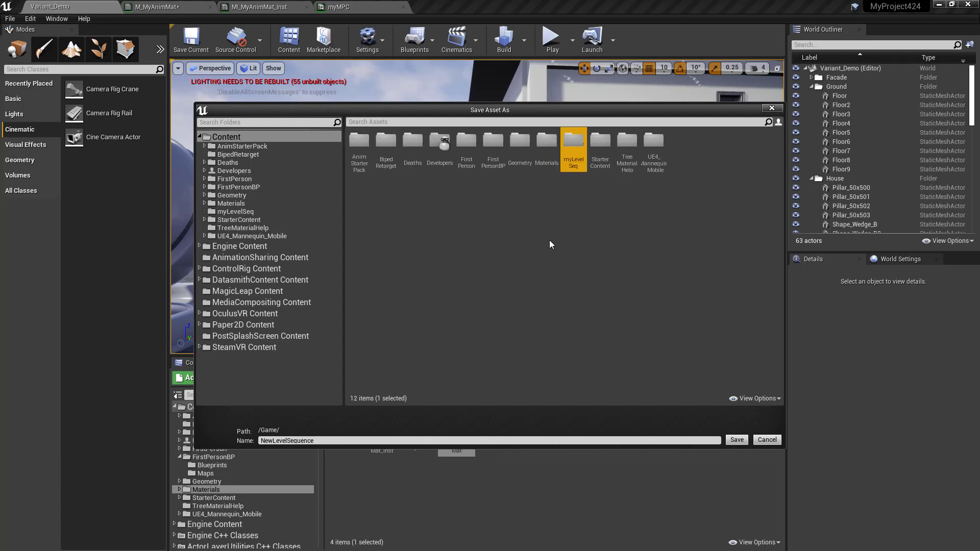
pyautogui.doubleClick(572, 143)
pyautogui.click(323, 439)
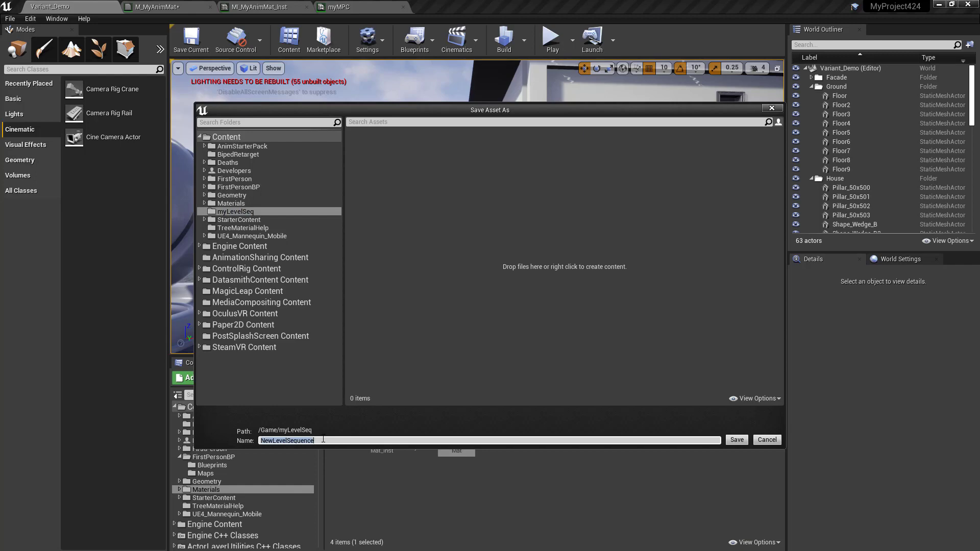
pyautogui.click(283, 441)
# Save the sequence as MyLevelSequence and add a Material Parameter Collection track for myMPC
pyautogui.write('MyLevelSequence')
pyautogui.press('Return')
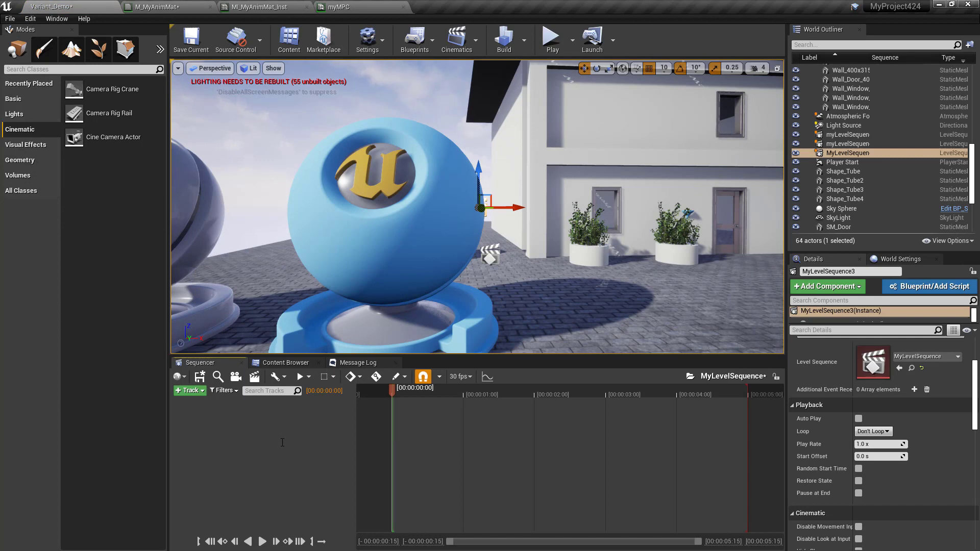
pyautogui.click(193, 391)
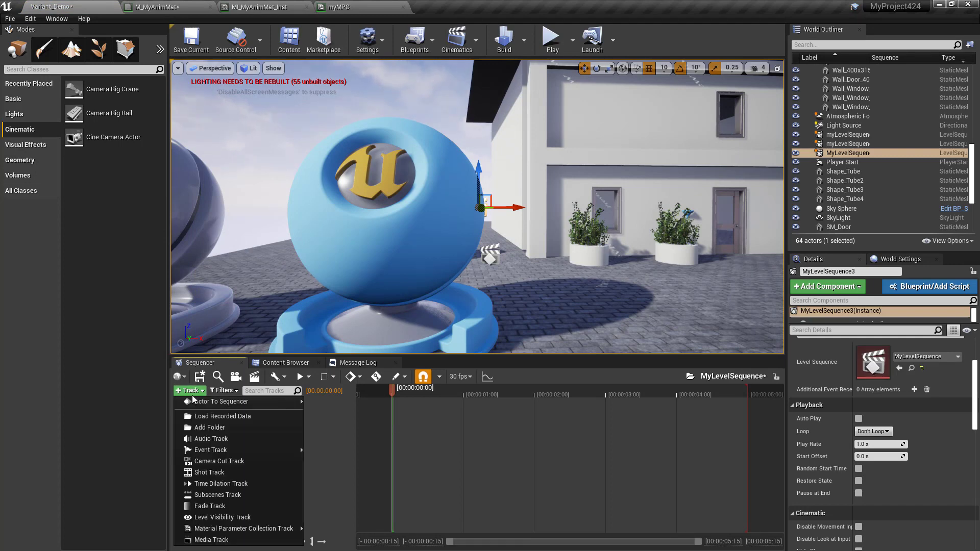
pyautogui.write('para')
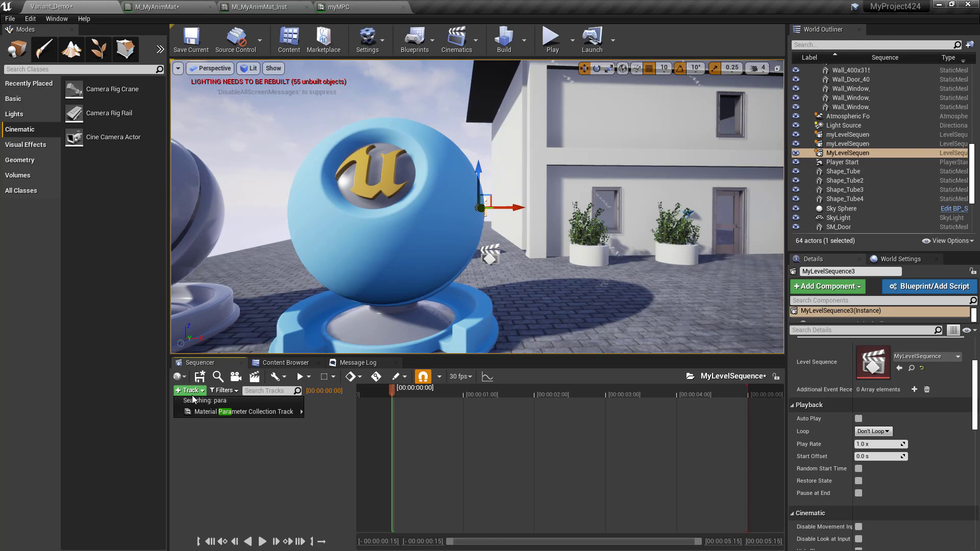
pyautogui.moveTo(192, 413)
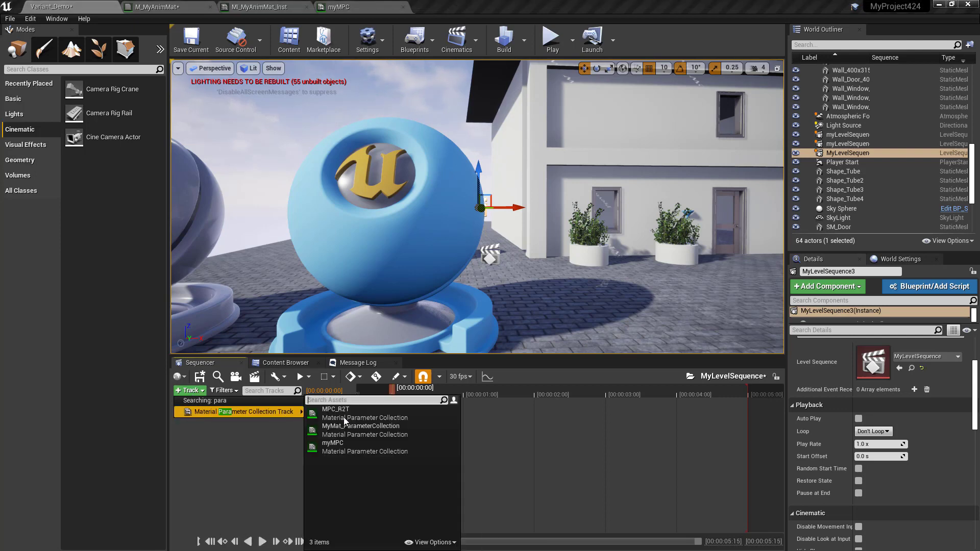
pyautogui.click(350, 449)
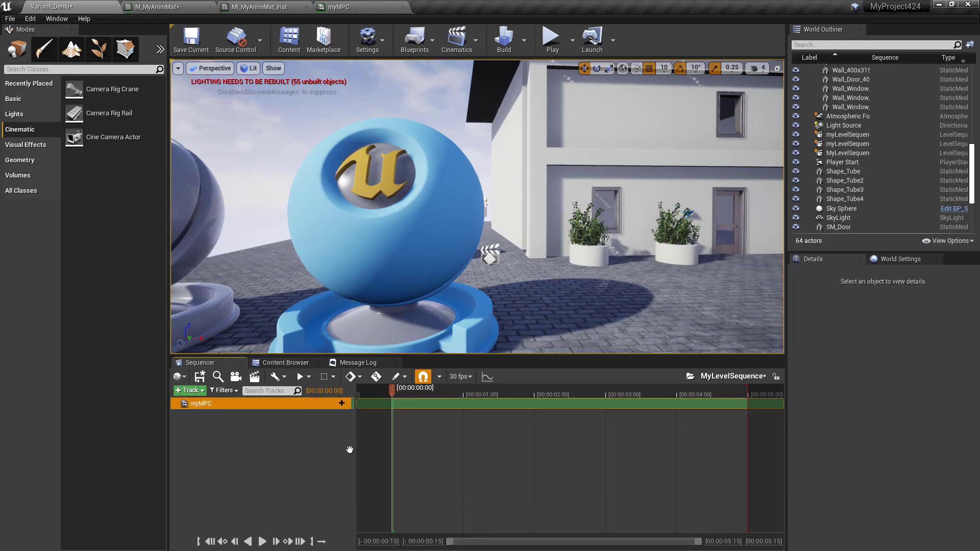
# Add the M_Rough and M_Color parameters to the myMPC track
pyautogui.click(342, 406)
pyautogui.click(336, 421)
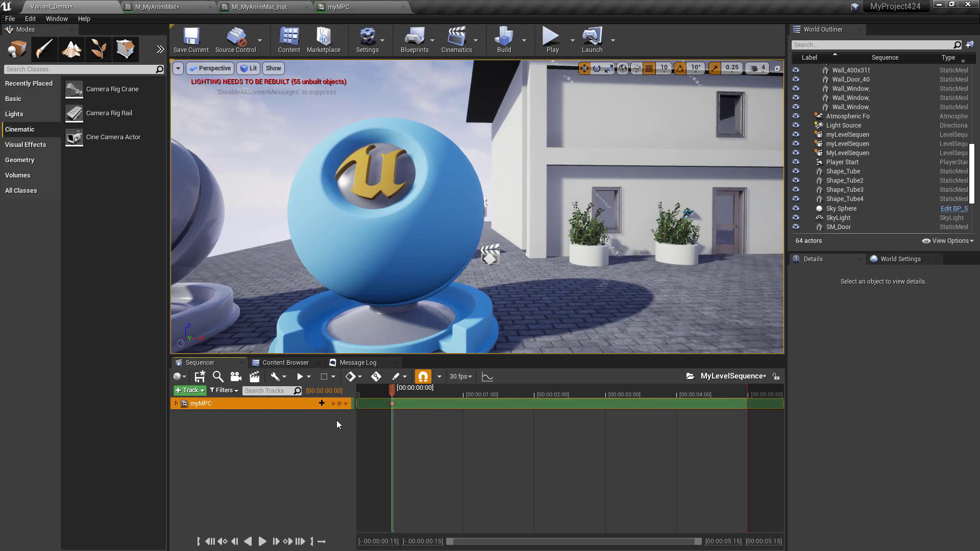
pyautogui.click(299, 409)
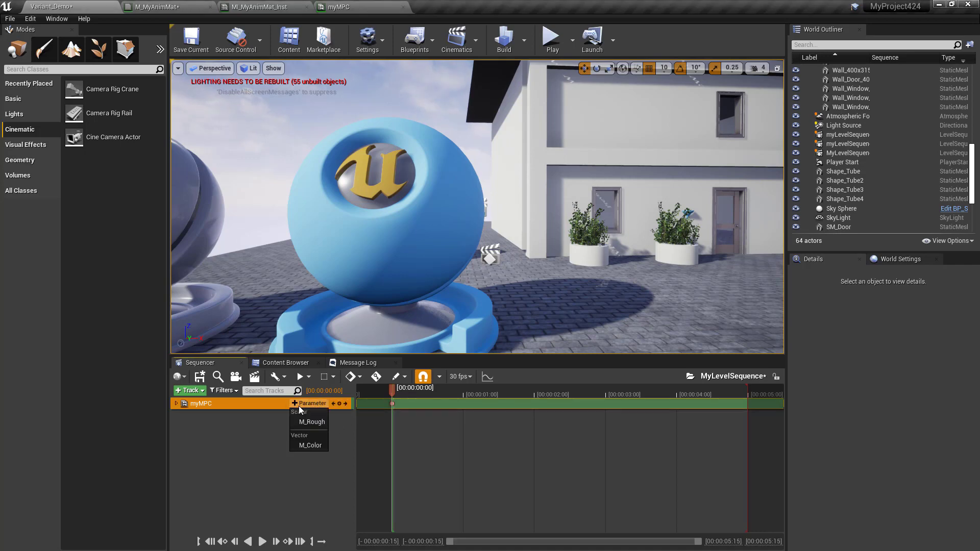
pyautogui.click(299, 448)
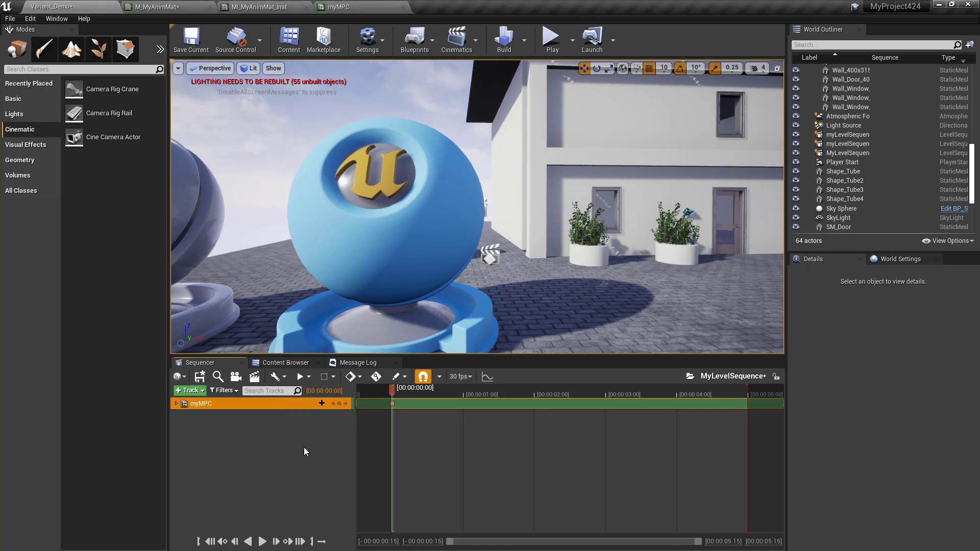
# Move the playhead to about two seconds and key all myMPC parameters there
pyautogui.click(176, 404)
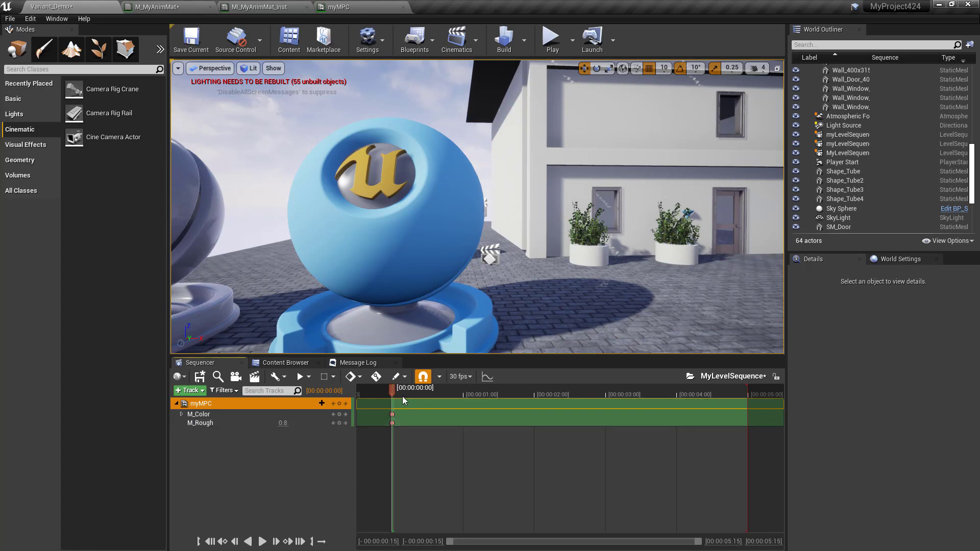
pyautogui.moveTo(393, 391); pyautogui.dragTo(548, 391)
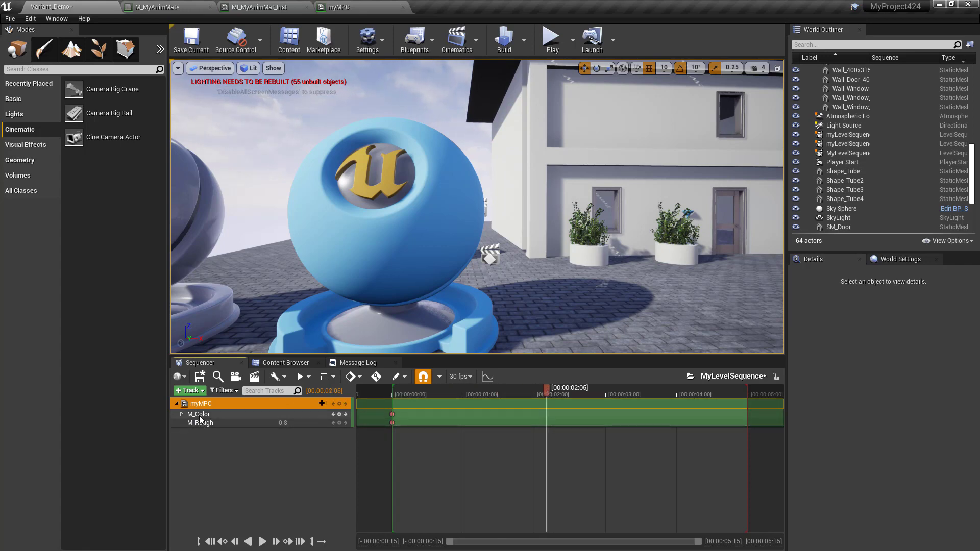
pyautogui.click(182, 414)
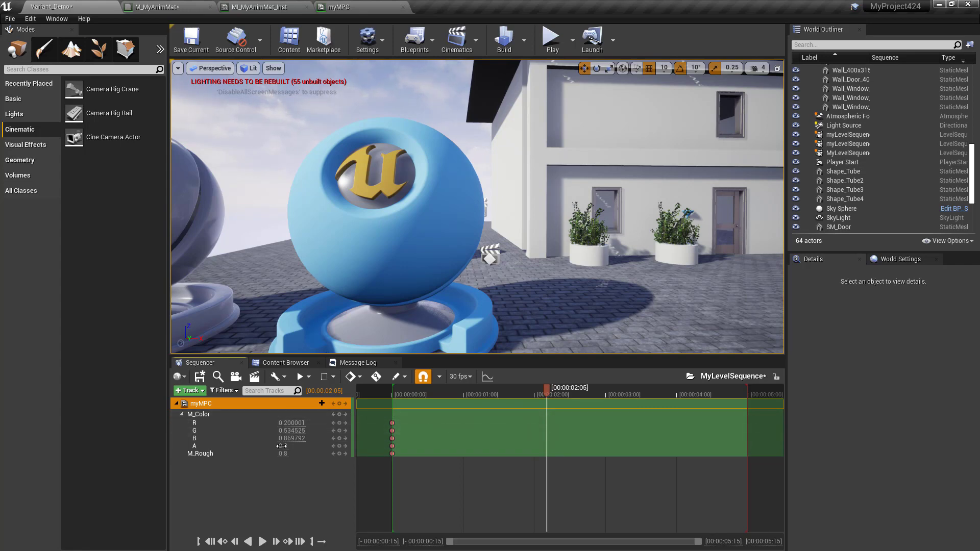
pyautogui.click(339, 403)
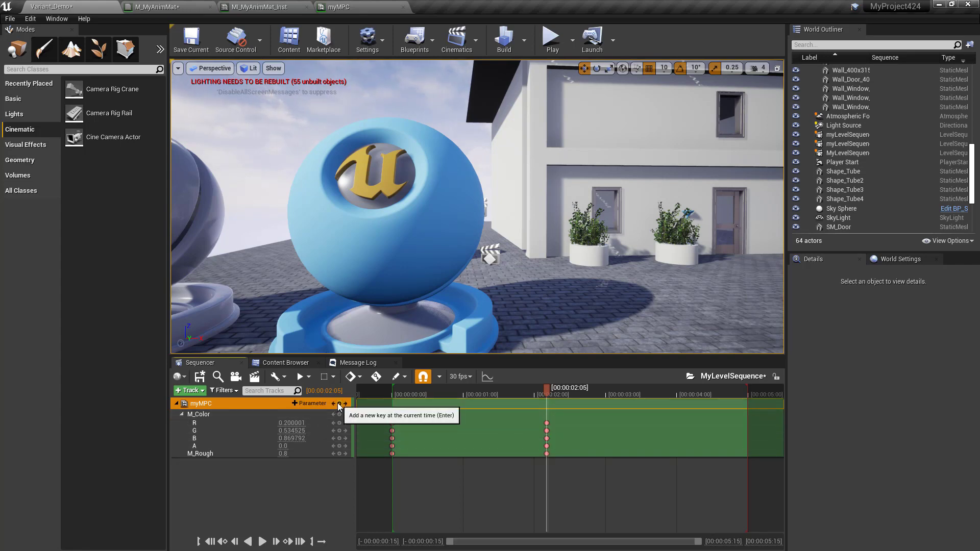
# Make the two-second M_Color key magenta by setting R to 1 and G to 0
pyautogui.click(546, 423)
pyautogui.click(290, 423)
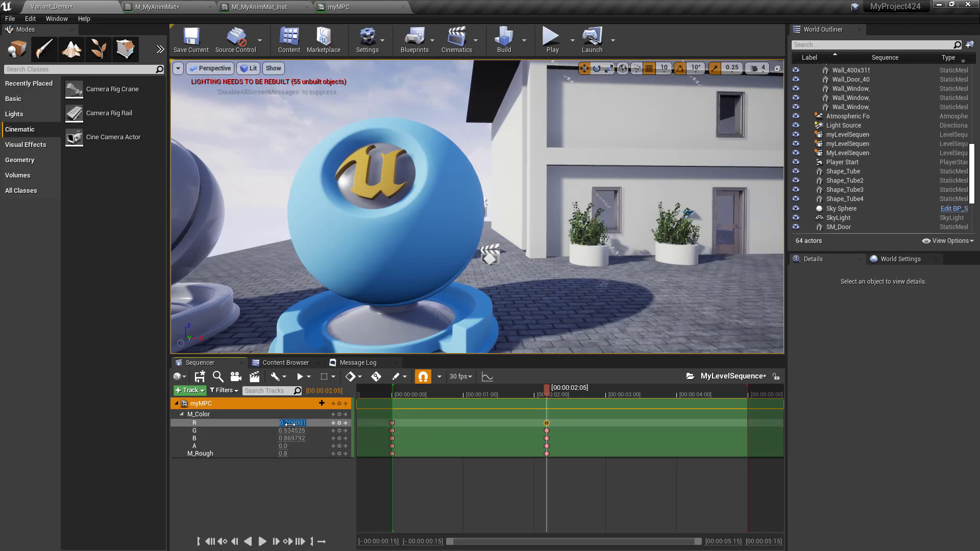
pyautogui.write('1')
pyautogui.press('Return')
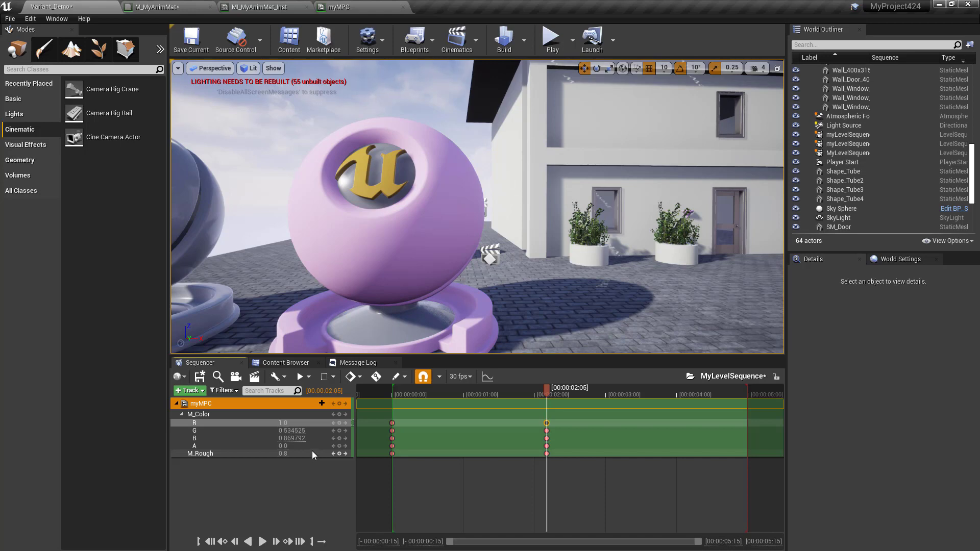
pyautogui.click(295, 432)
pyautogui.write('0')
pyautogui.press('Return')
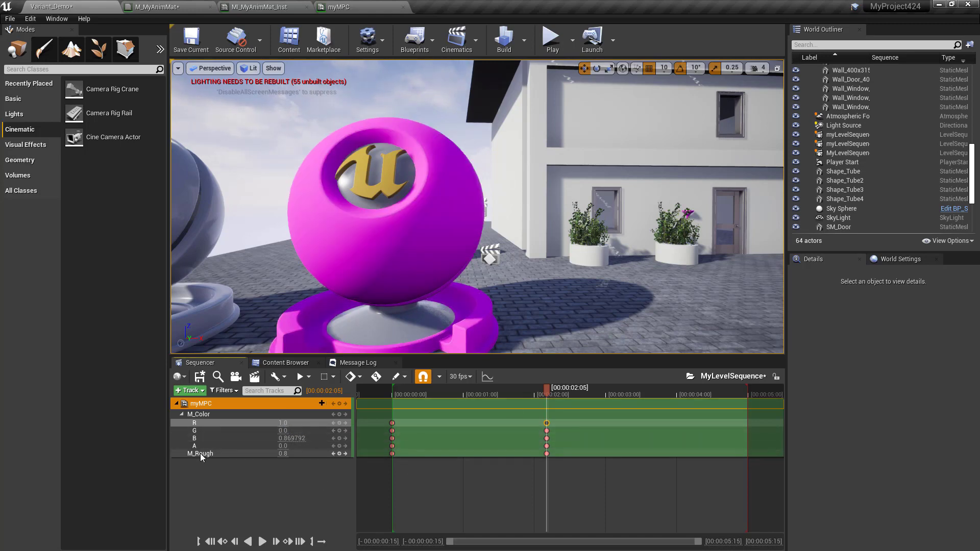
# Set the two-second M_Rough key to 0 for a glossy finish
pyautogui.click(546, 453)
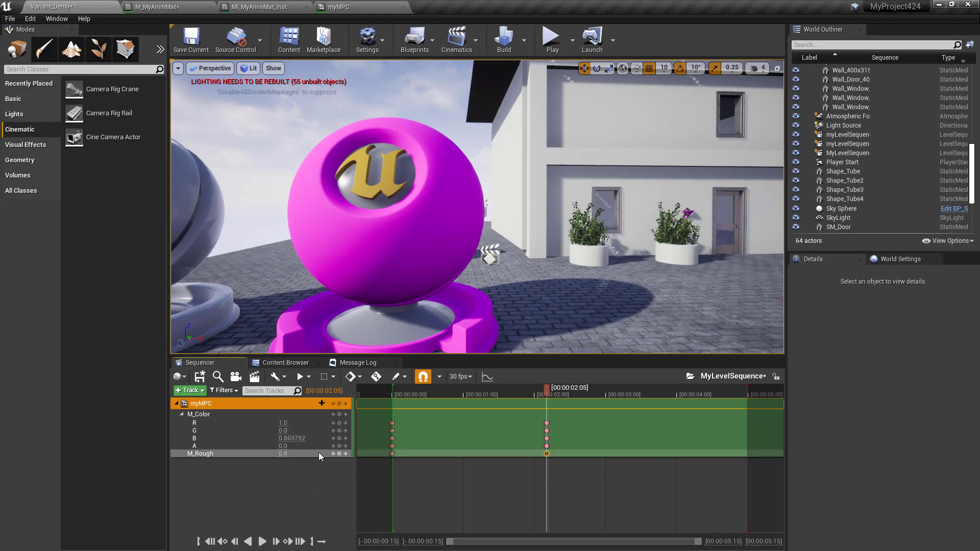
pyautogui.click(282, 453)
pyautogui.write('0')
pyautogui.press('Return')
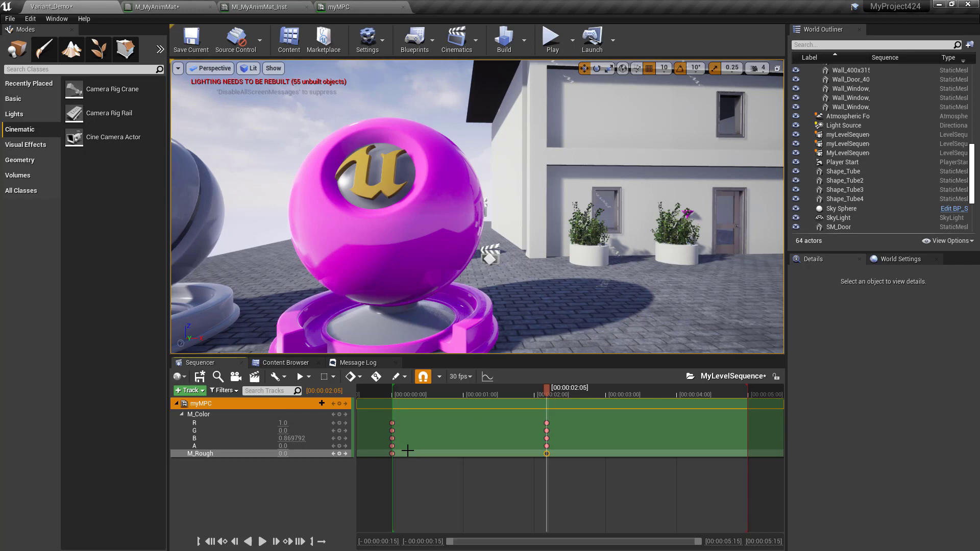
# Select the frame-0 keys and move the playhead to the sequence's last frame
pyautogui.click(404, 426)
pyautogui.keyDown('ctrl'); pyautogui.scroll(2, 404, 424); pyautogui.keyUp('ctrl')
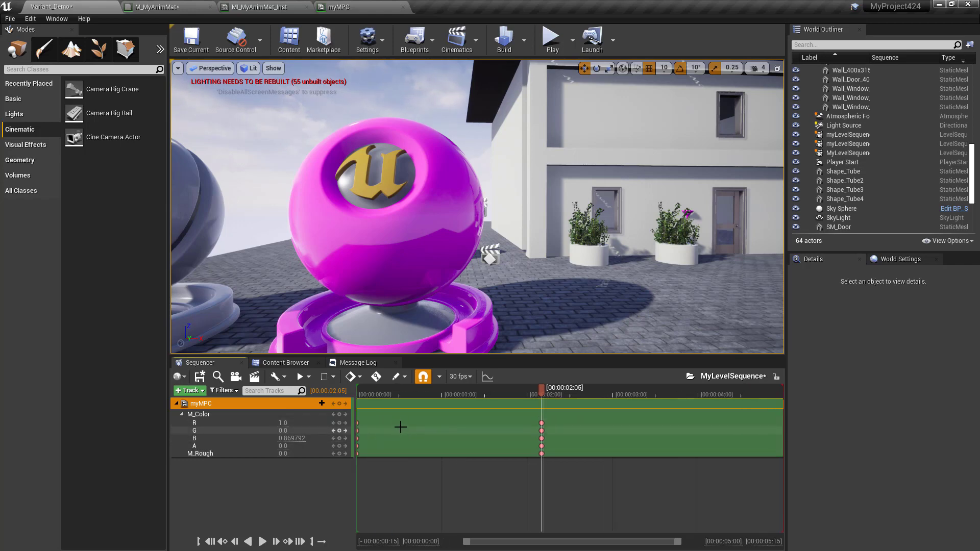
pyautogui.moveTo(400, 427); pyautogui.dragTo(377, 463)
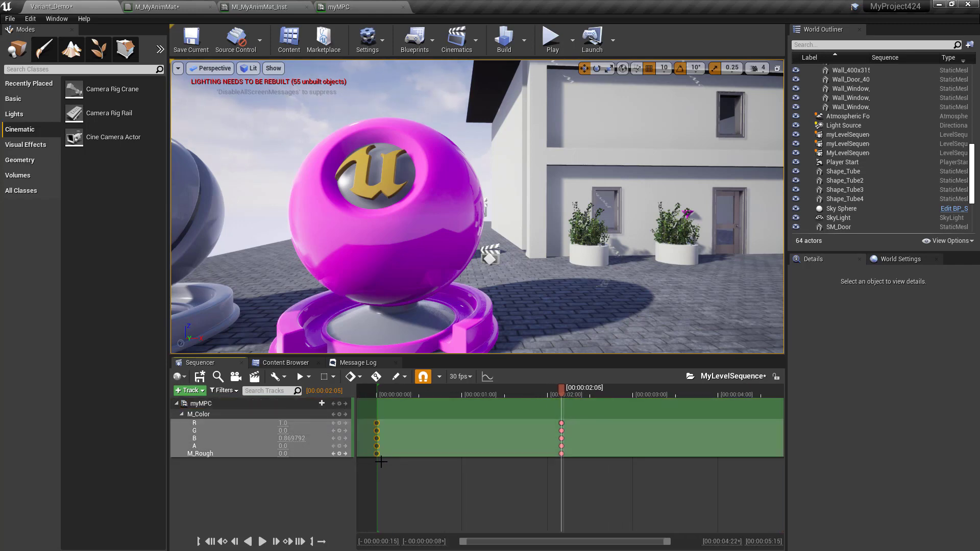
pyautogui.moveTo(561, 393); pyautogui.dragTo(819, 380)
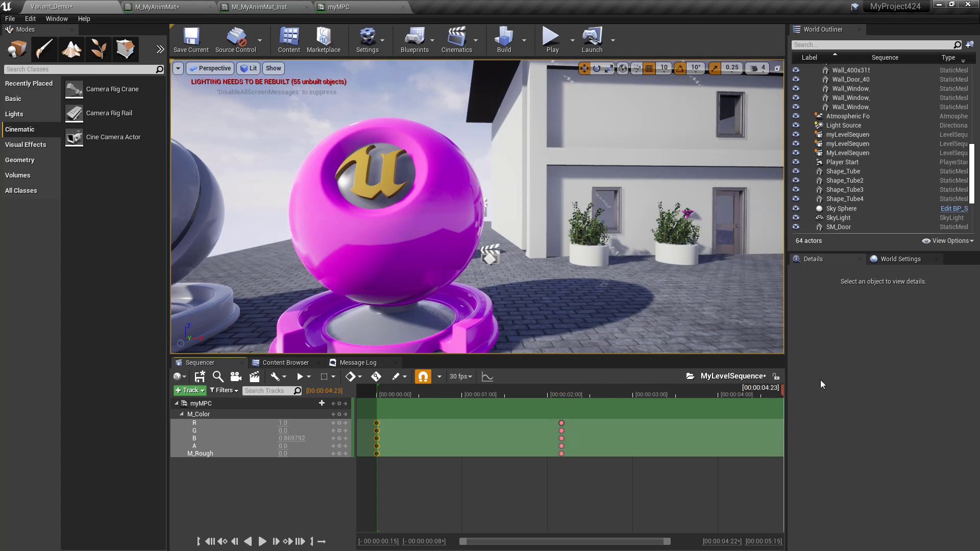
pyautogui.scroll(-5, 630, 466)
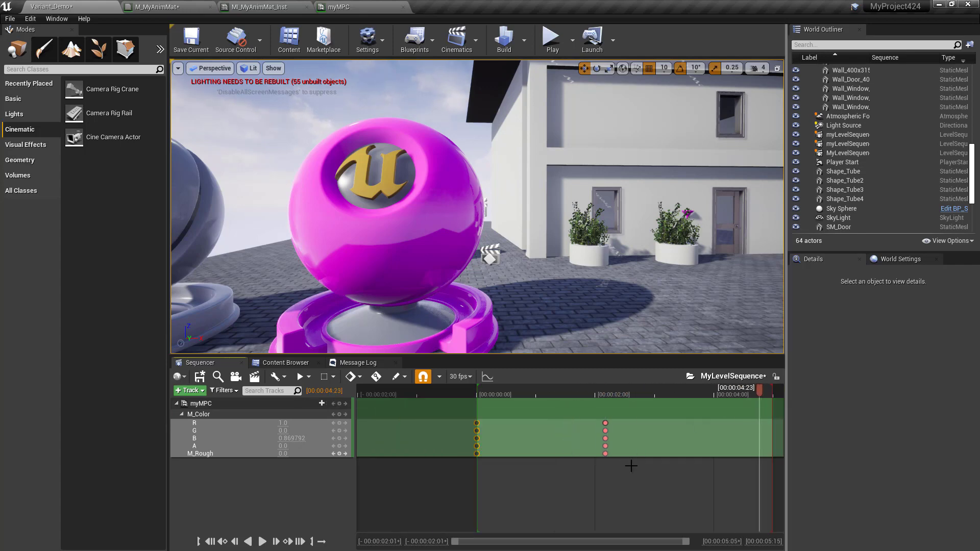
pyautogui.scroll(3, 756, 419)
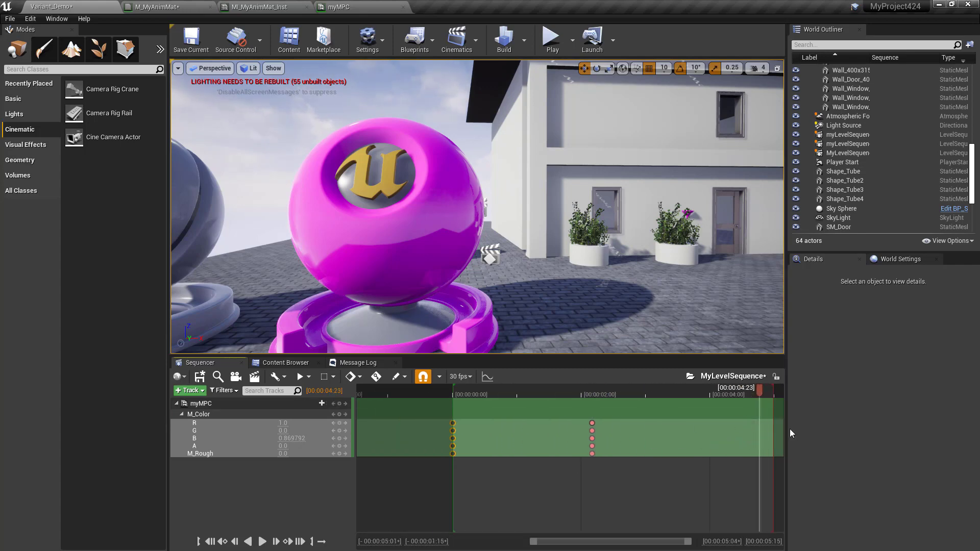
pyautogui.moveTo(756, 397); pyautogui.dragTo(388, 386)
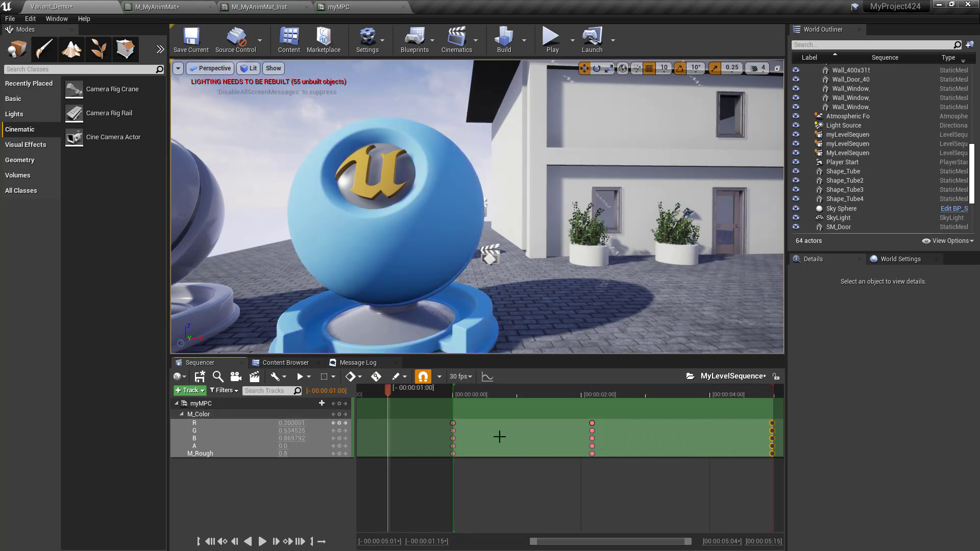
# Open the Level Blueprint and add a P key event node
pyautogui.click(414, 38)
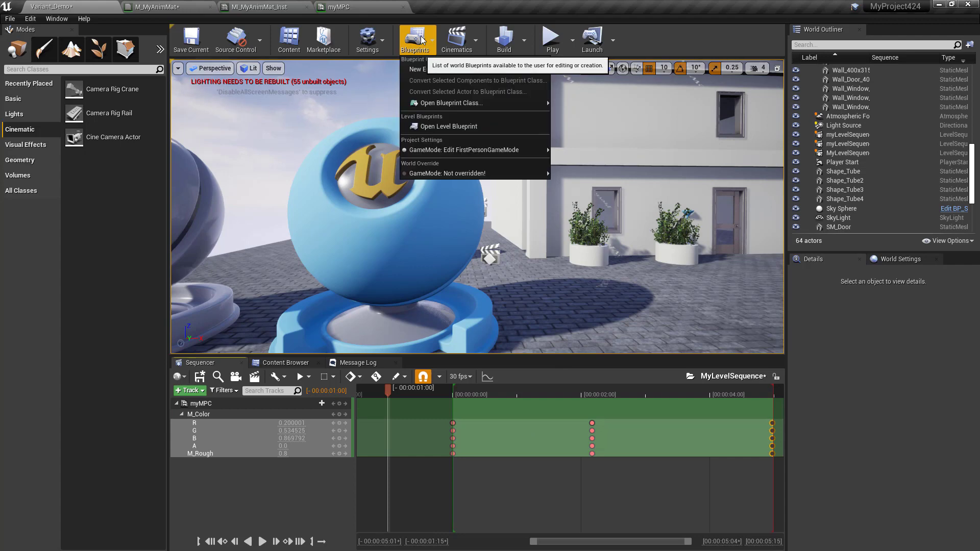
pyautogui.click(424, 130)
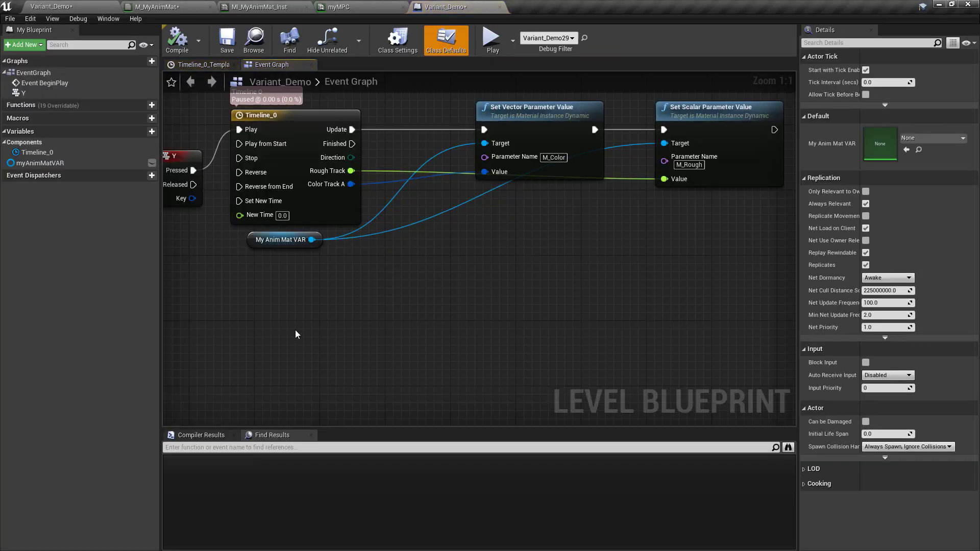
pyautogui.scroll(-2, 295, 329)
pyautogui.moveTo(295, 329); pyautogui.dragTo(460, 287, button='right')
pyautogui.rightClick(312, 320)
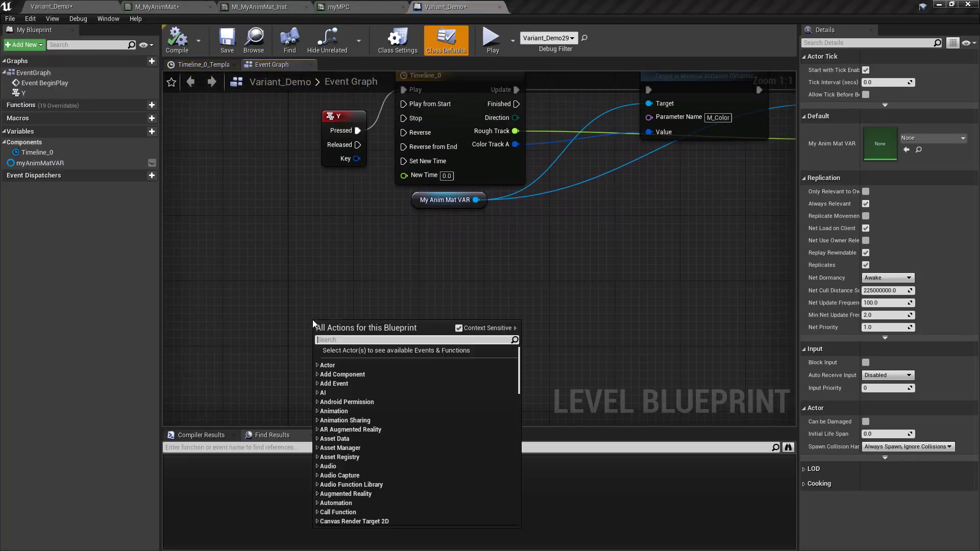
pyautogui.write('p')
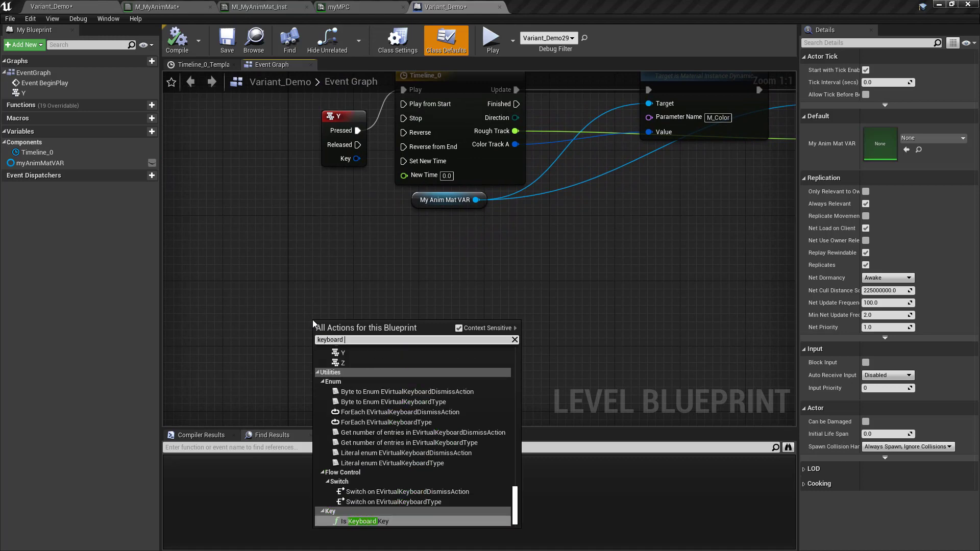
pyautogui.press('Return')
# Add a Create Level Sequence Player node and wire P's Pressed output into it
pyautogui.rightClick(455, 298)
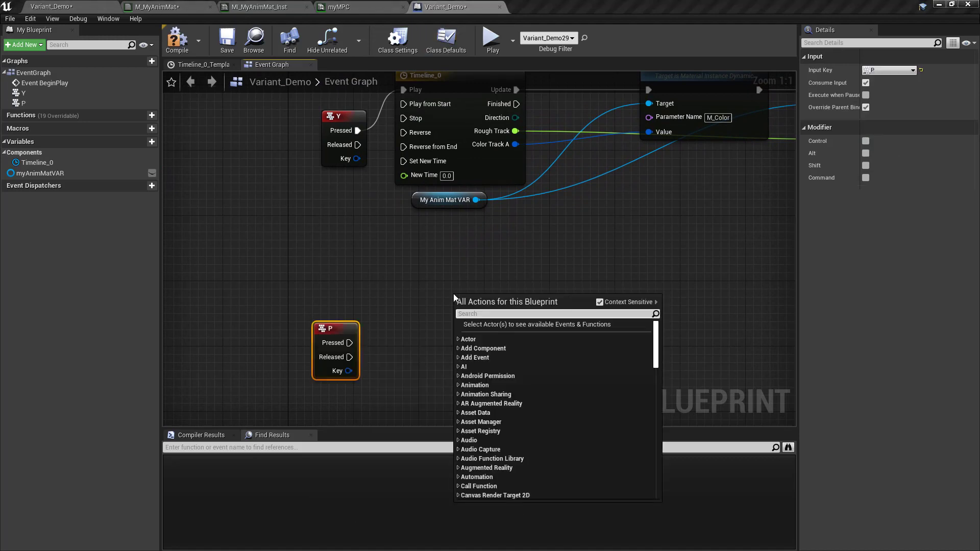
pyautogui.write('leve')
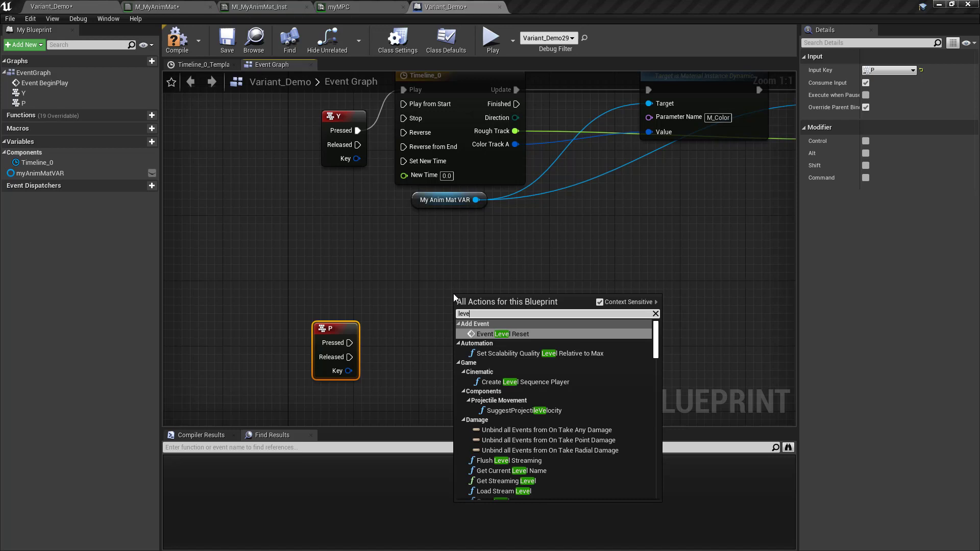
pyautogui.write('lseq')
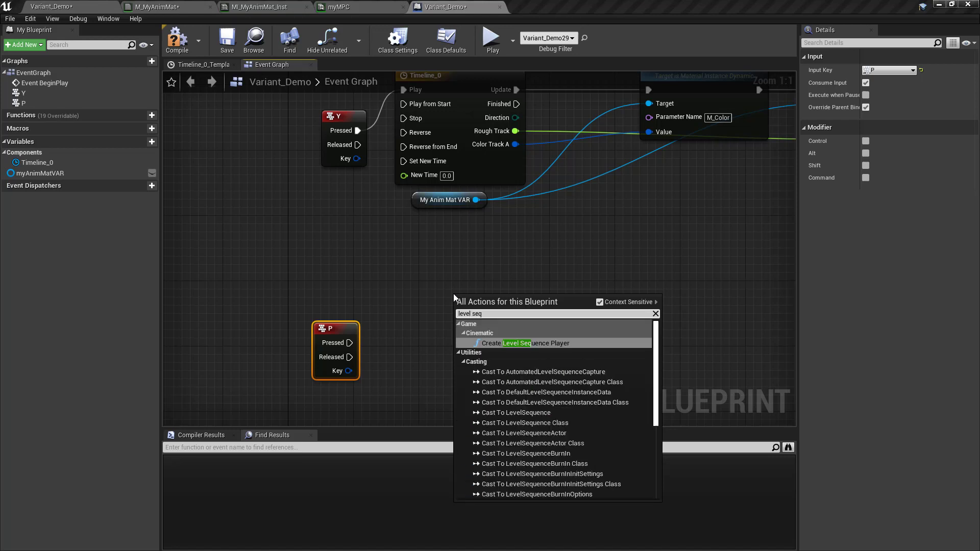
pyautogui.press('Return')
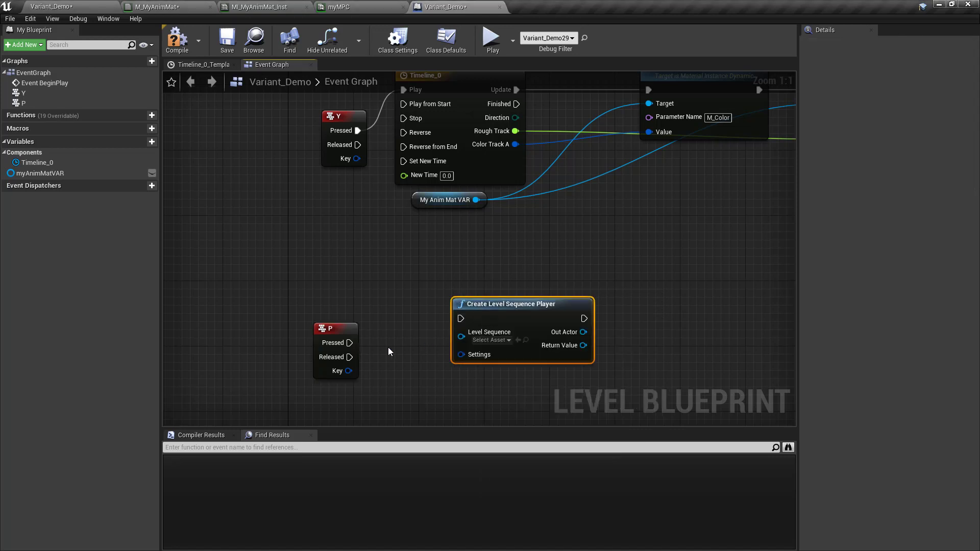
pyautogui.moveTo(351, 343); pyautogui.dragTo(461, 319)
pyautogui.click(487, 340)
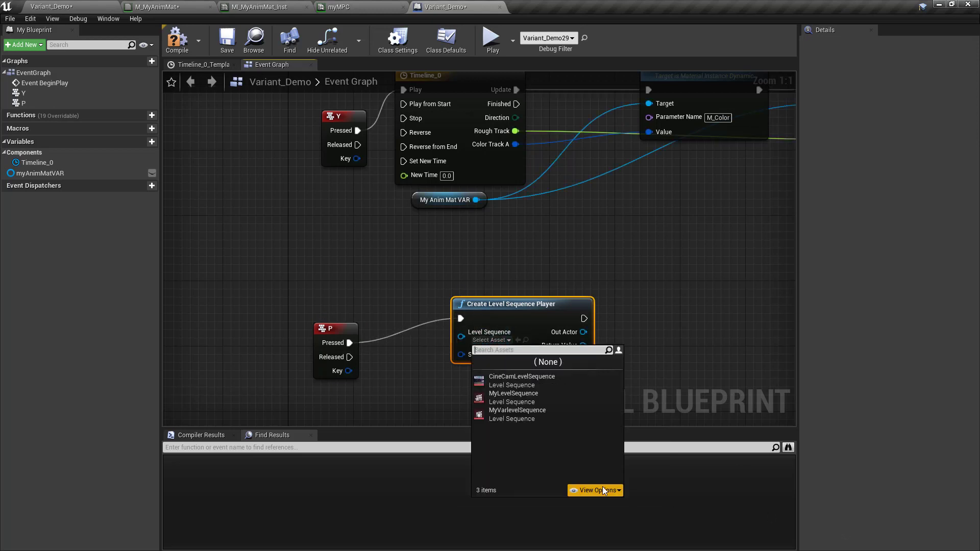
# Set the player to MyLevelSequence and wire a Play node for its Sequence Player after it
pyautogui.click(540, 397)
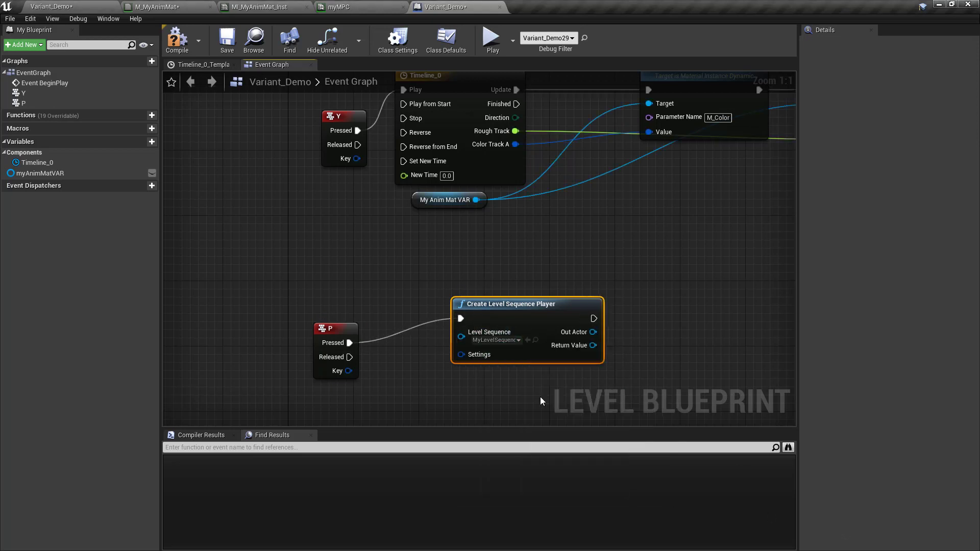
pyautogui.moveTo(651, 353); pyautogui.dragTo(552, 356, button='right')
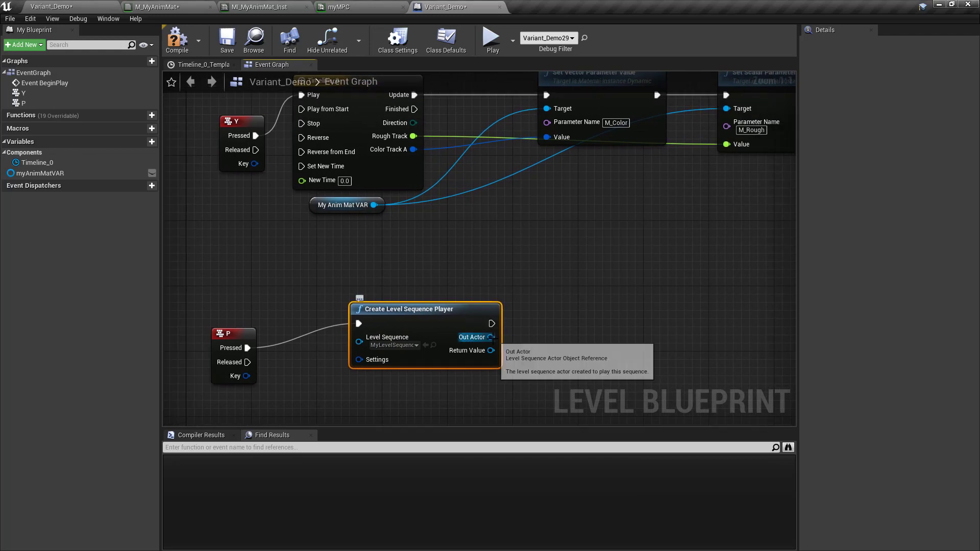
pyautogui.moveTo(490, 337); pyautogui.dragTo(549, 336)
pyautogui.write('pl')
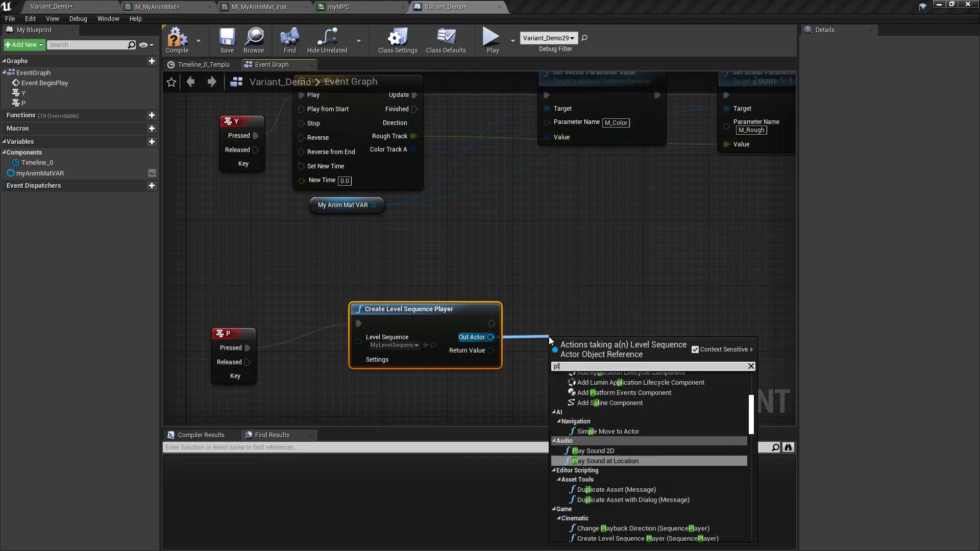
pyautogui.write('ay cinem')
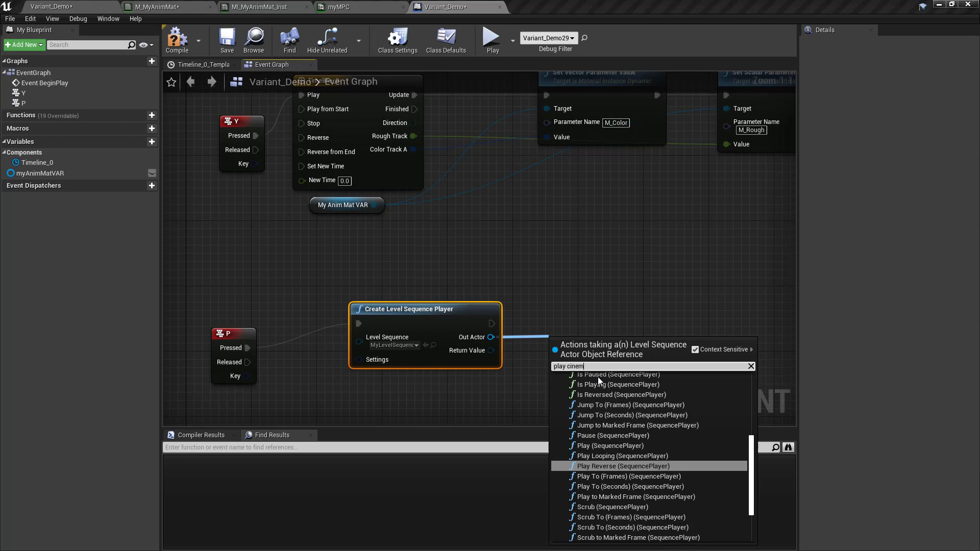
pyautogui.click(605, 445)
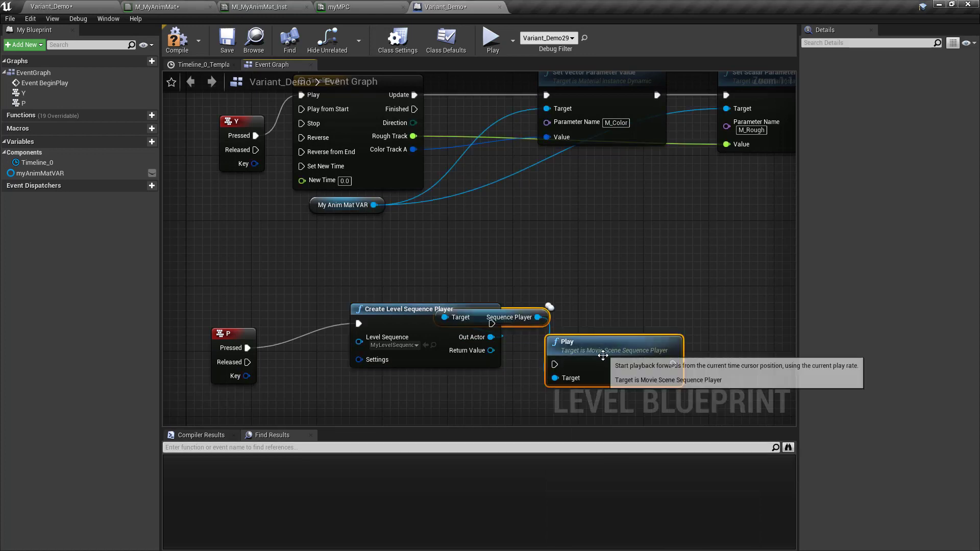
pyautogui.moveTo(649, 331); pyautogui.dragTo(705, 298)
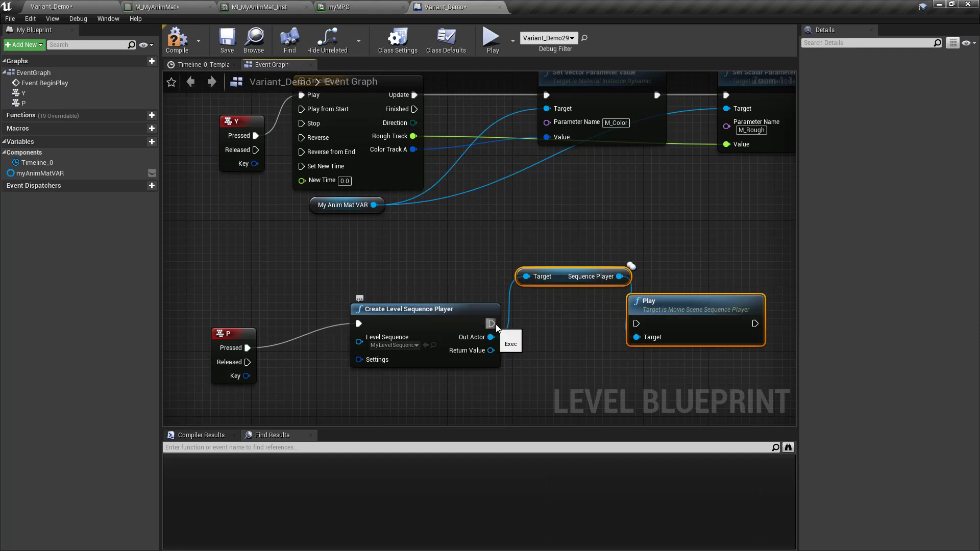
pyautogui.moveTo(498, 323); pyautogui.dragTo(636, 322)
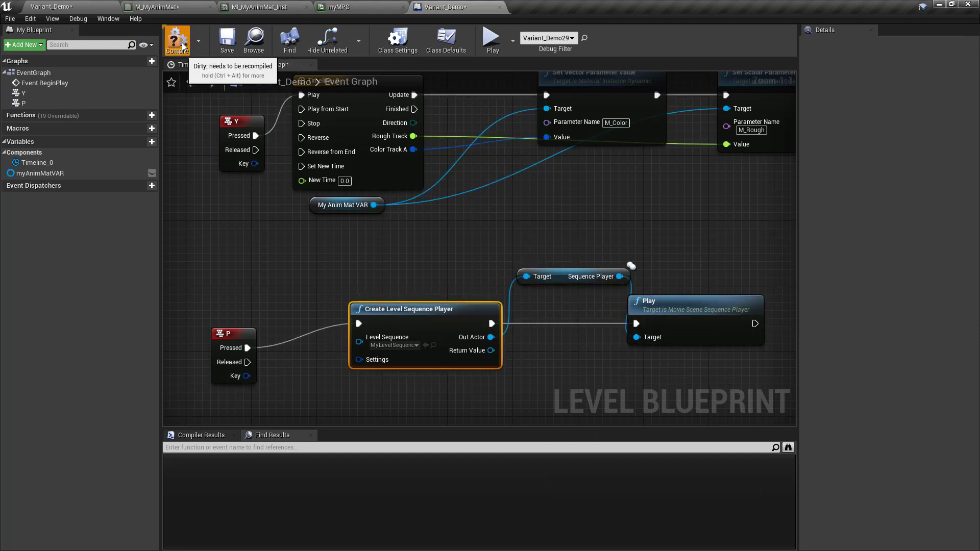
# Play-test the level, moving with S, W and D to watch the sphere's colour animate
pyautogui.click(97, 7)
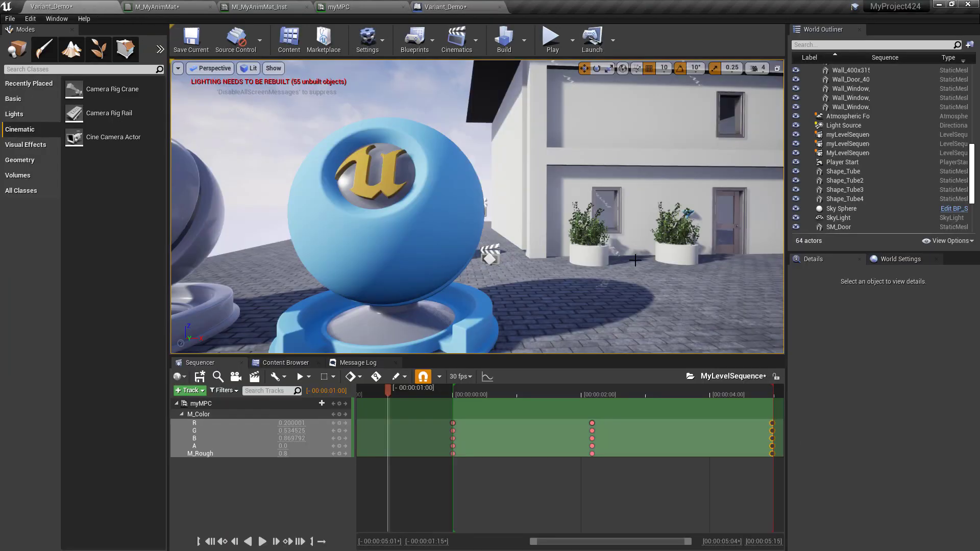
pyautogui.click(551, 38)
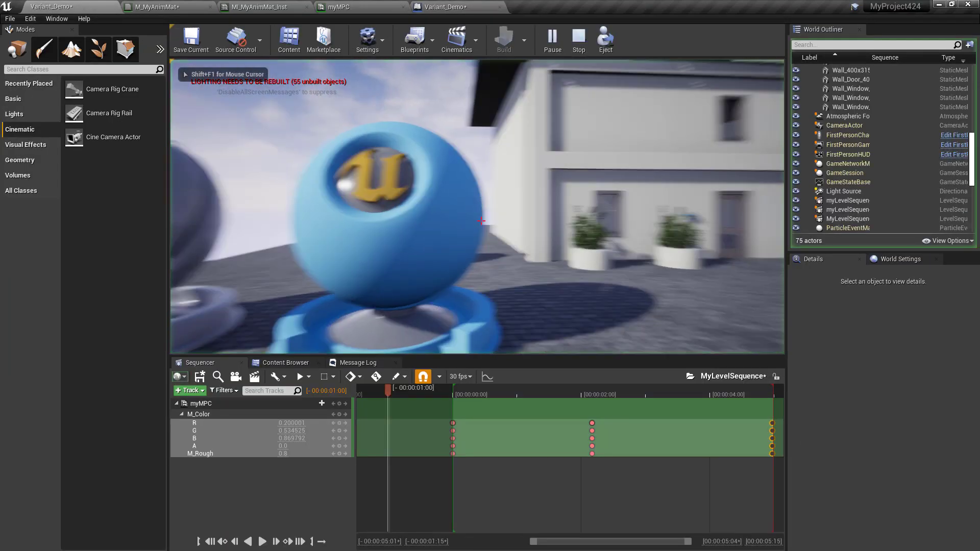
pyautogui.press('s')
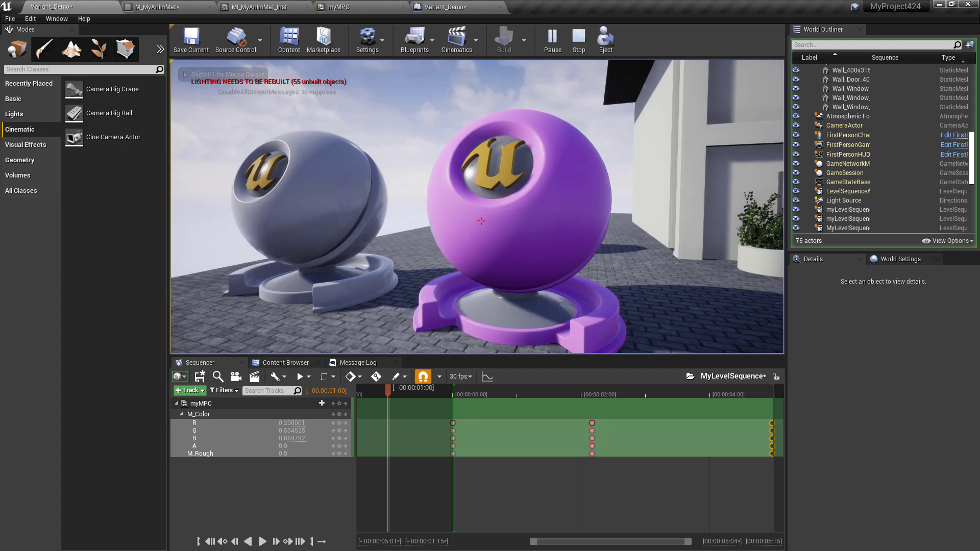
pyautogui.press('w')
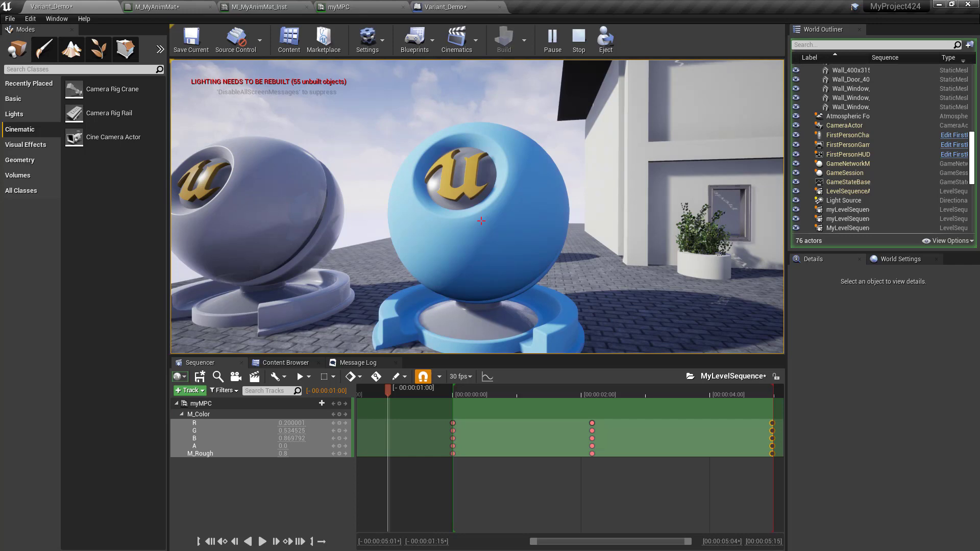
pyautogui.press('d')
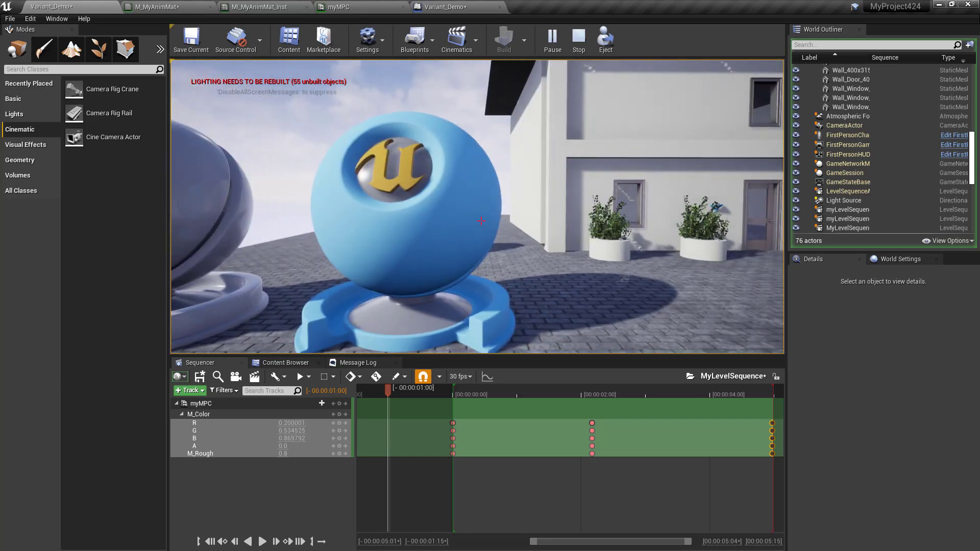